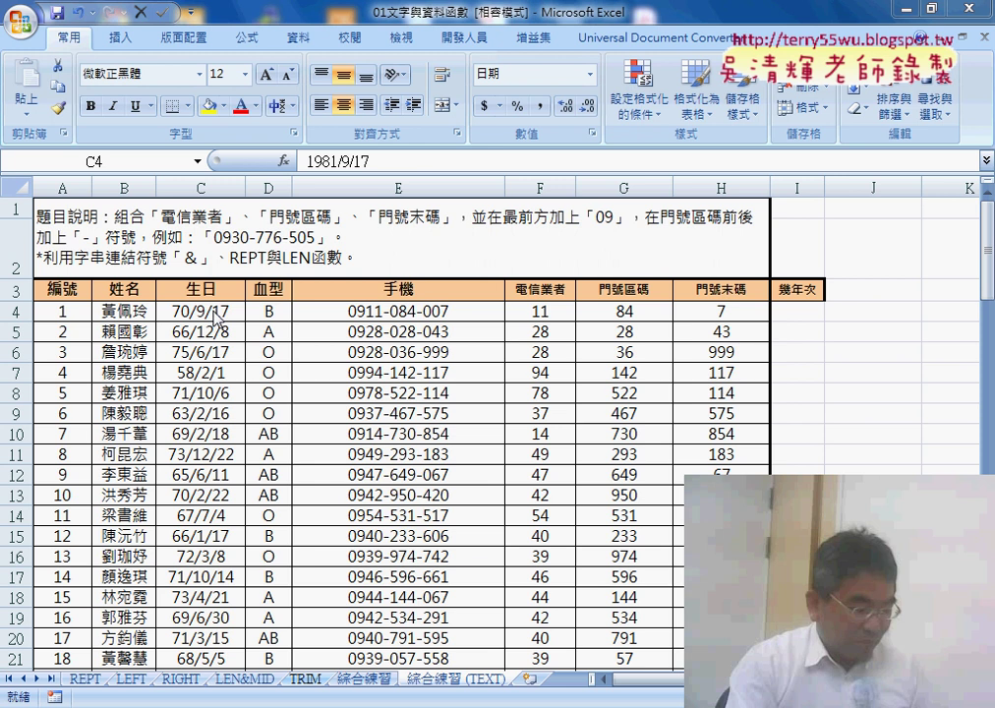
Select the birth date in cell C4 and open its right-click menu
click(212, 313)
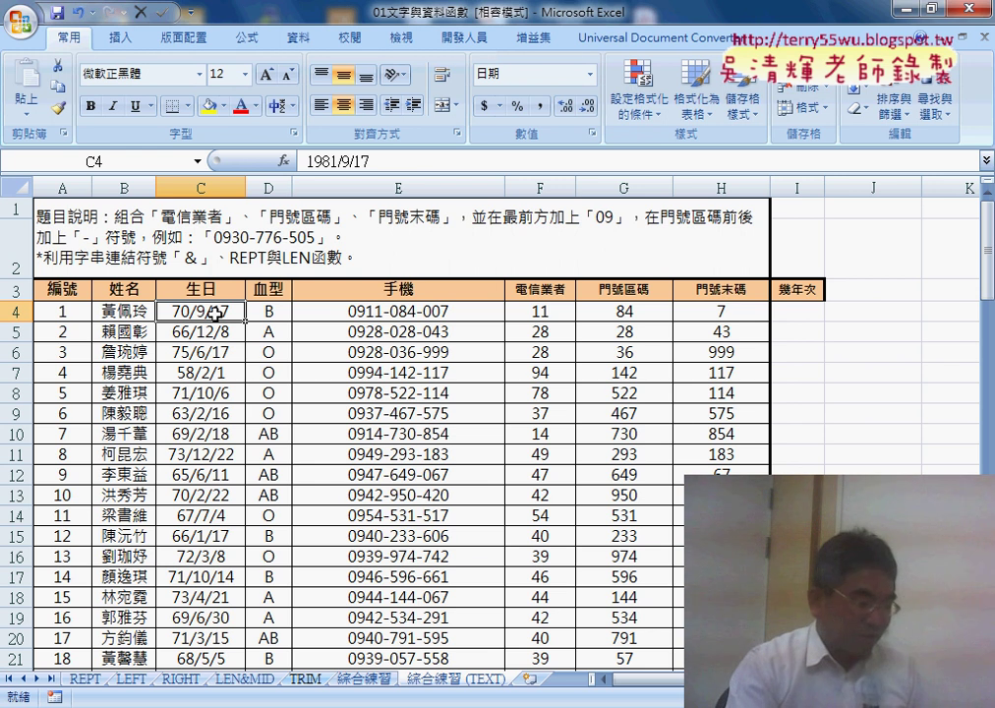
right_click(216, 315)
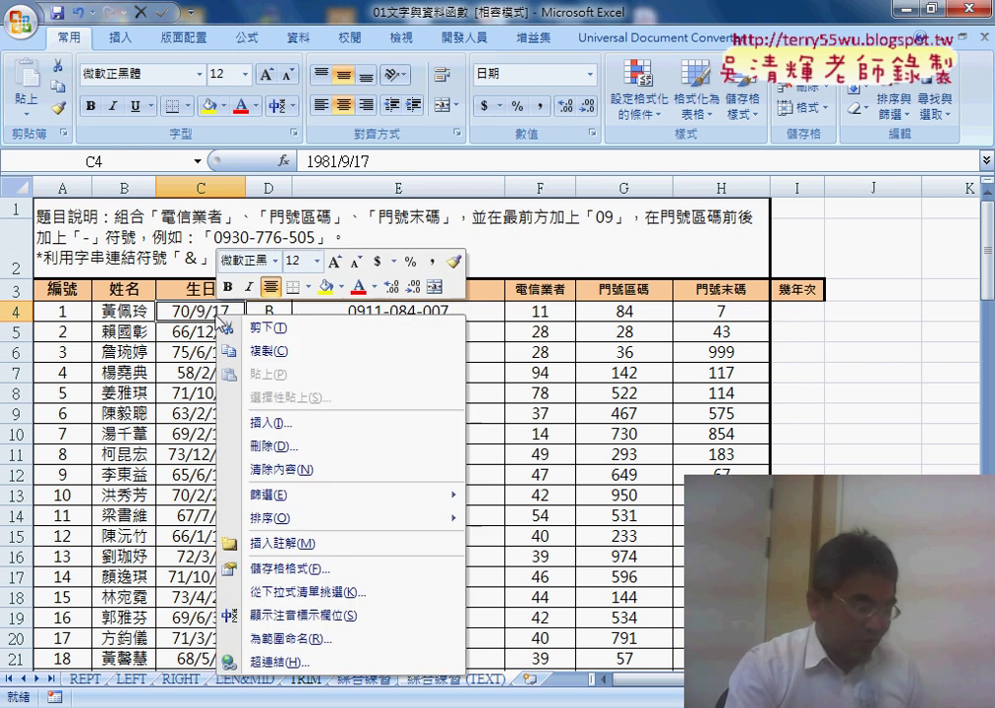
click(287, 568)
drag(324, 297, 693, 238)
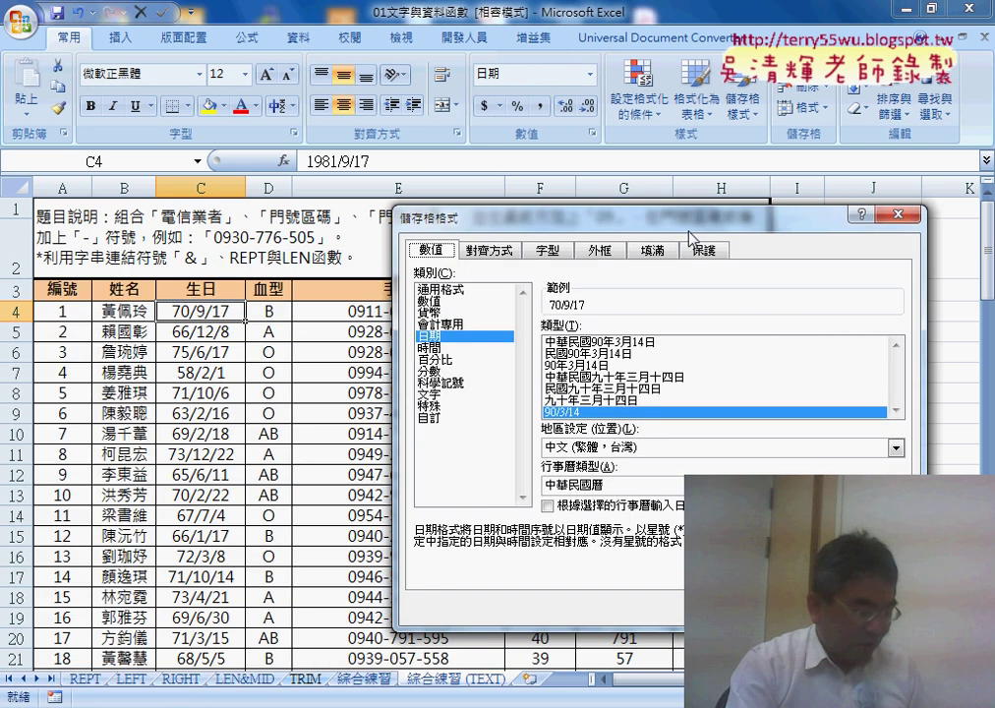
click(448, 290)
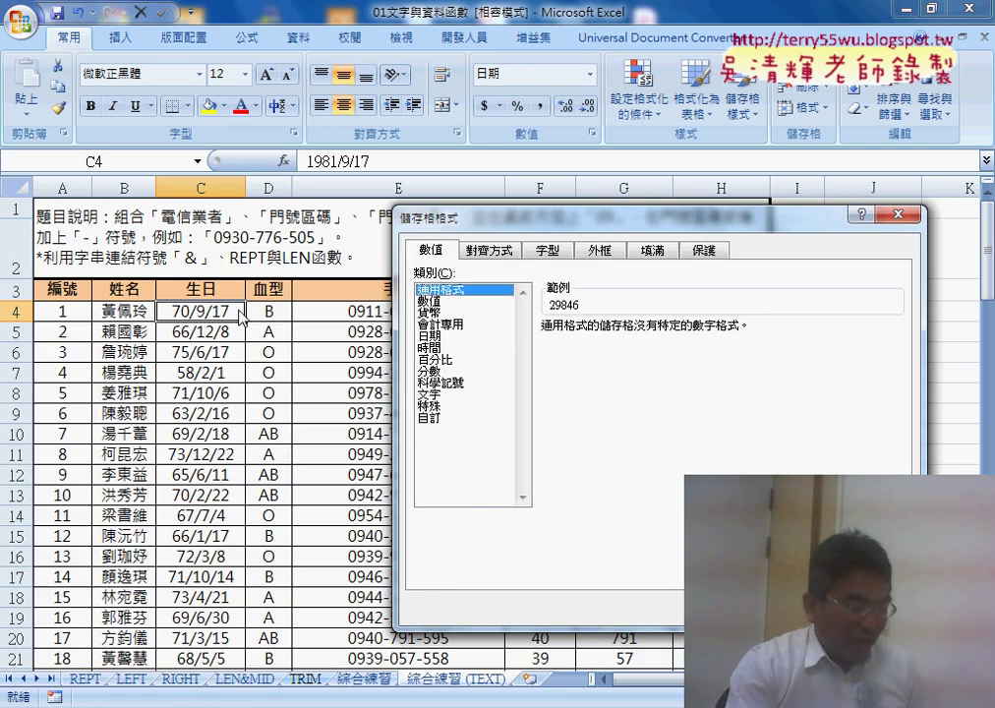
click(787, 610)
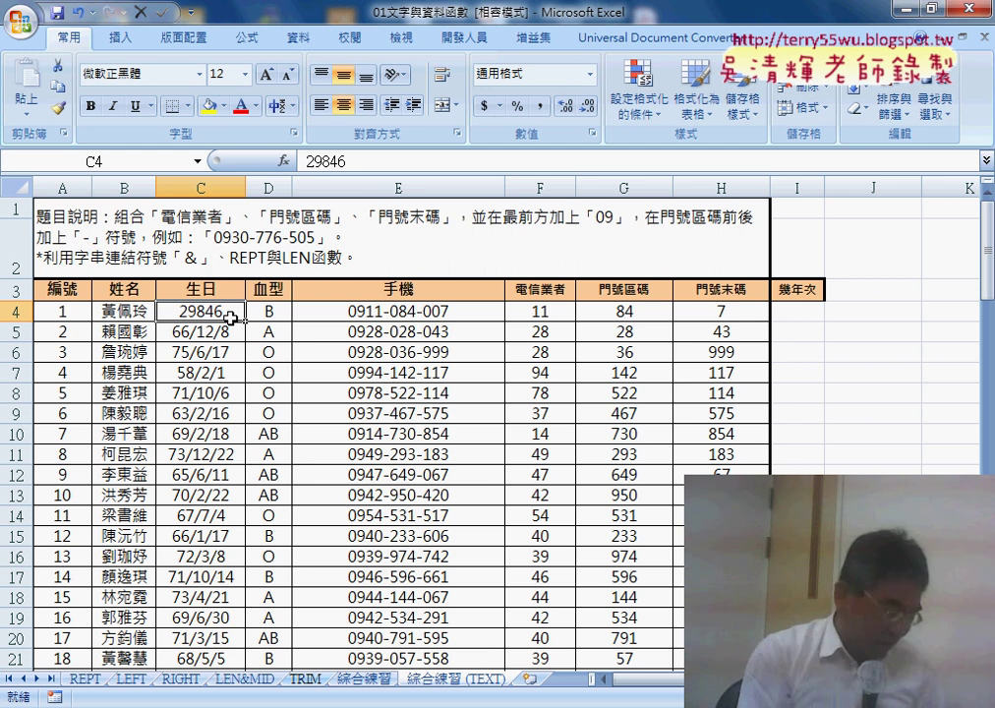
key(ctrl+z)
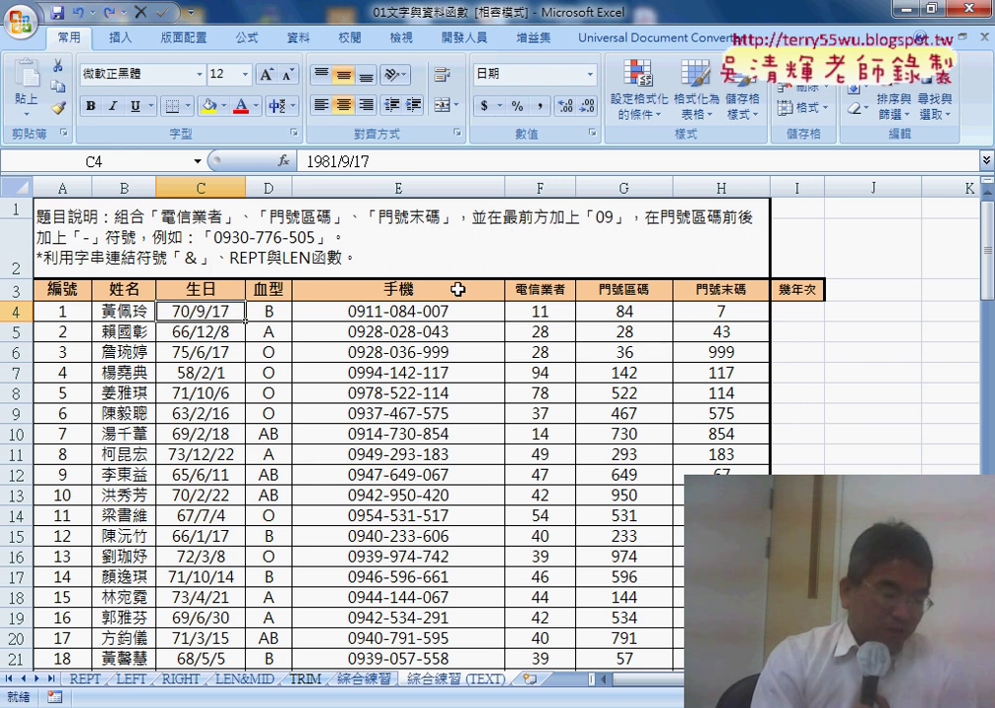
Open C4's Format Cells dialog on the Custom category to reveal its date code
click(807, 311)
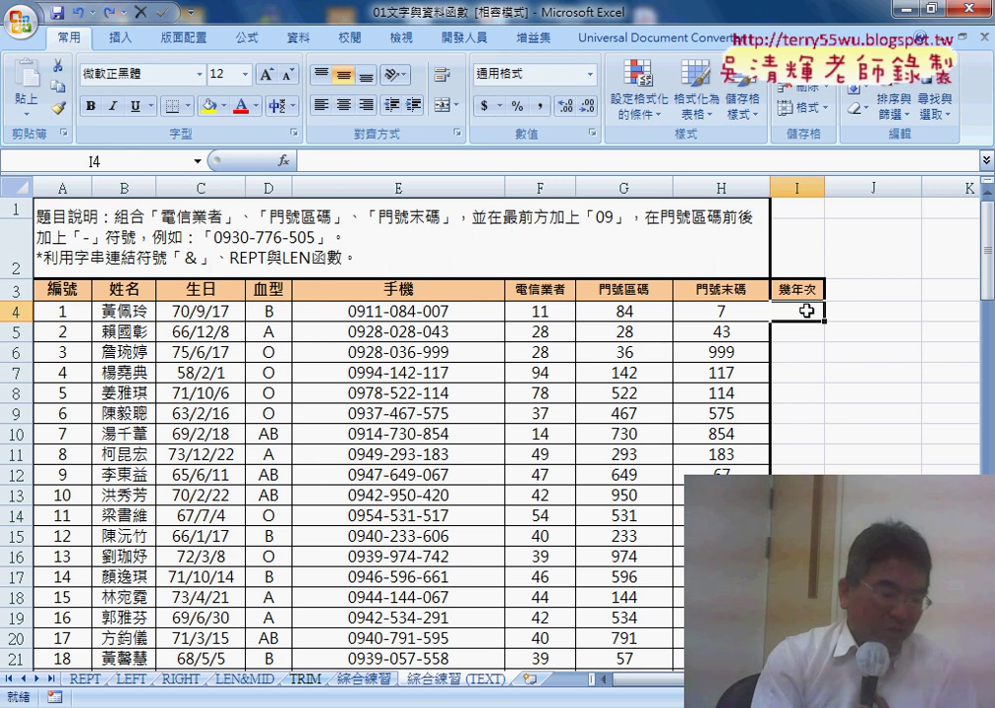
click(191, 310)
right_click(195, 313)
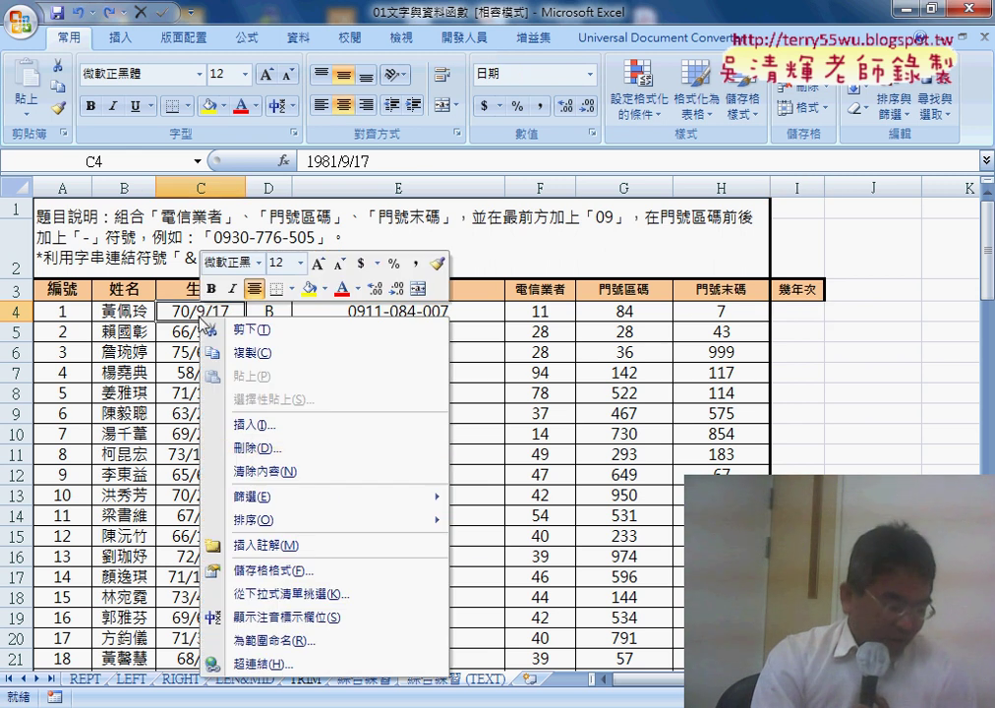
click(276, 573)
drag(346, 284, 538, 125)
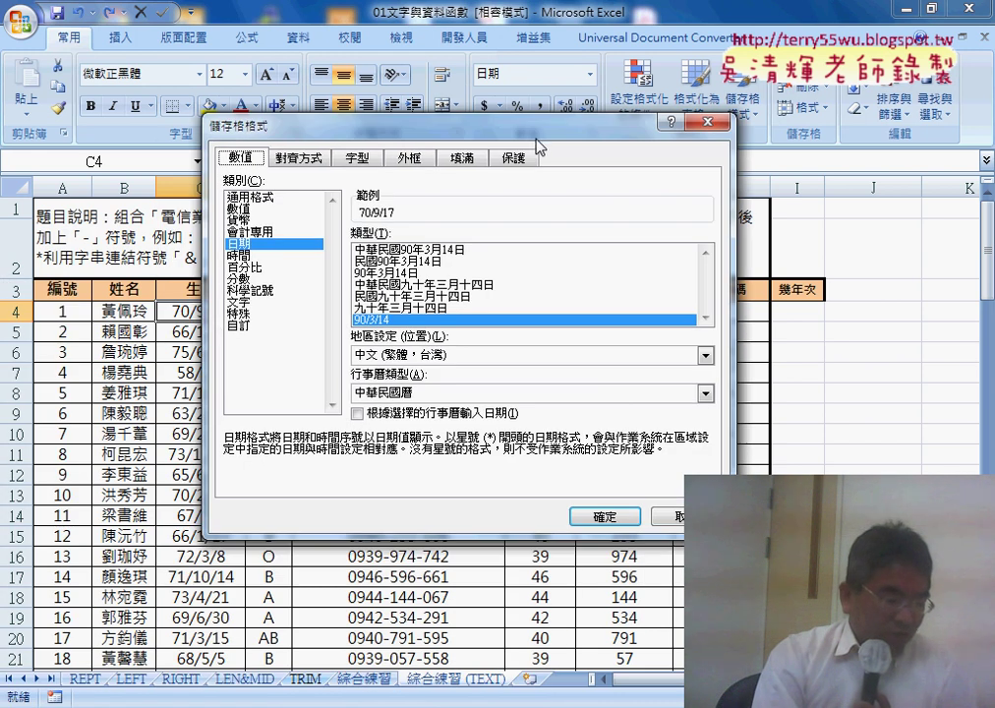
click(246, 327)
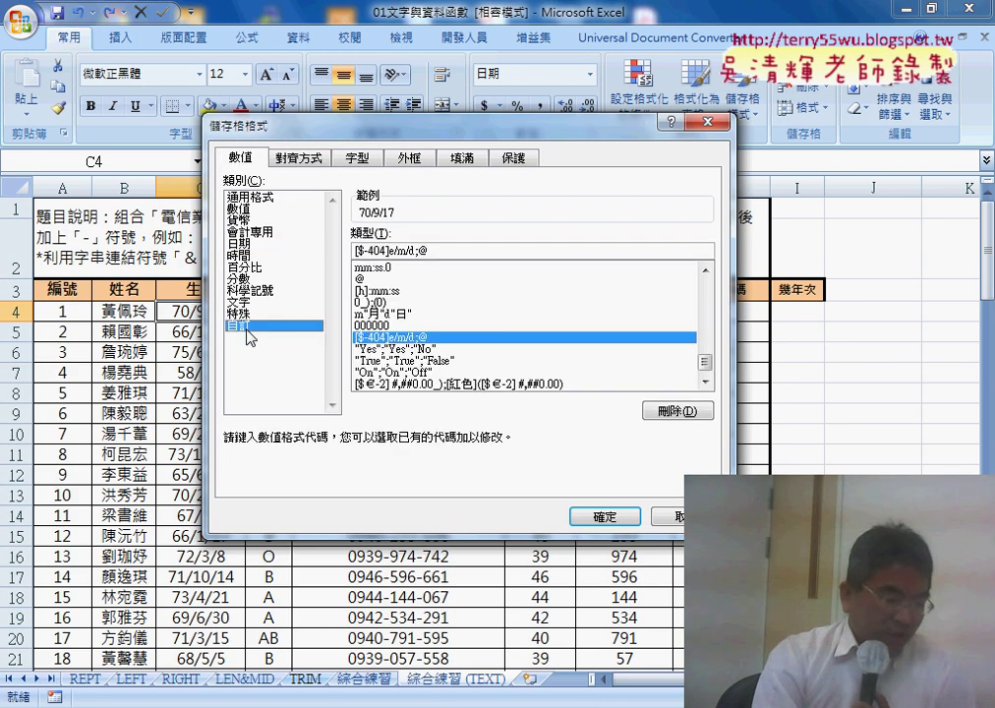
drag(439, 142, 523, 129)
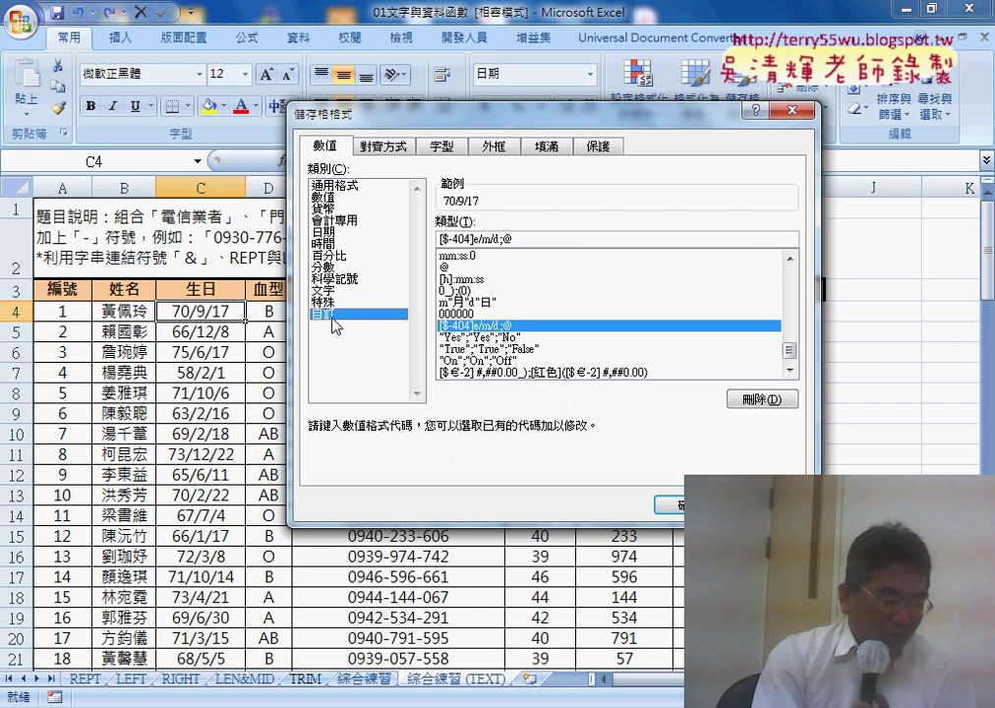
Copy the format code [$-404]e/m/d;@ and close the dialog with OK
double_click(524, 239)
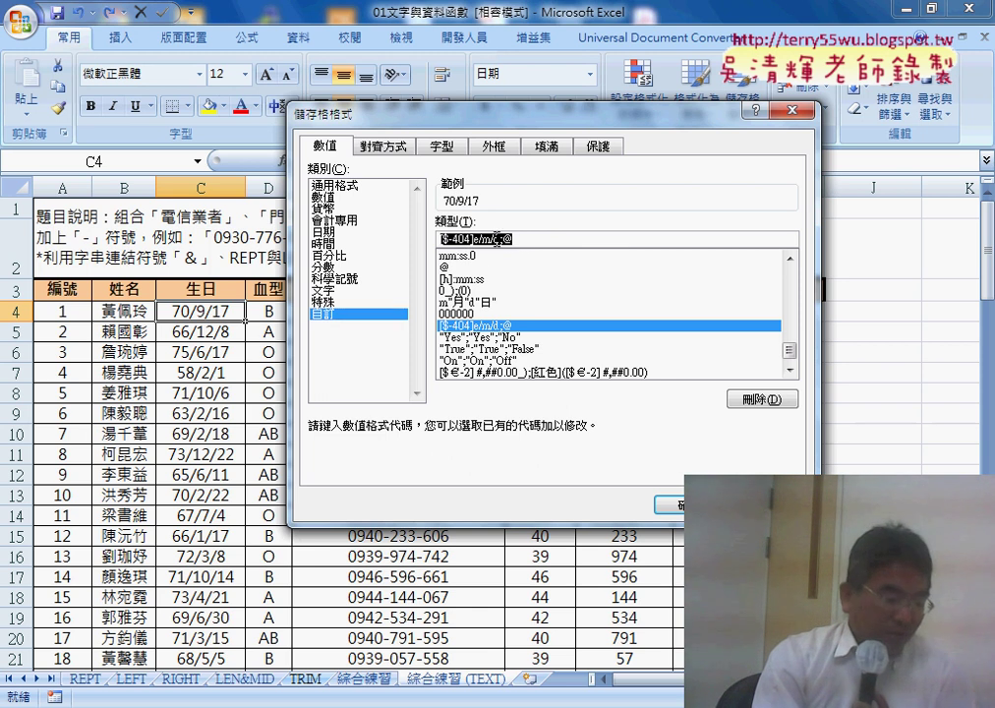
right_click(496, 239)
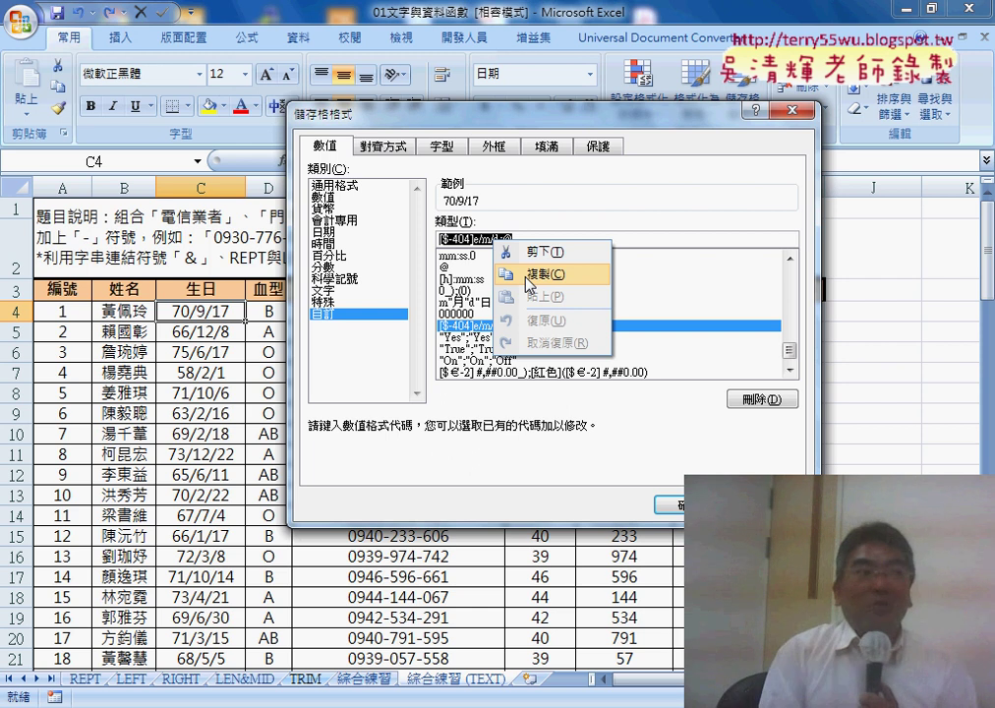
click(528, 280)
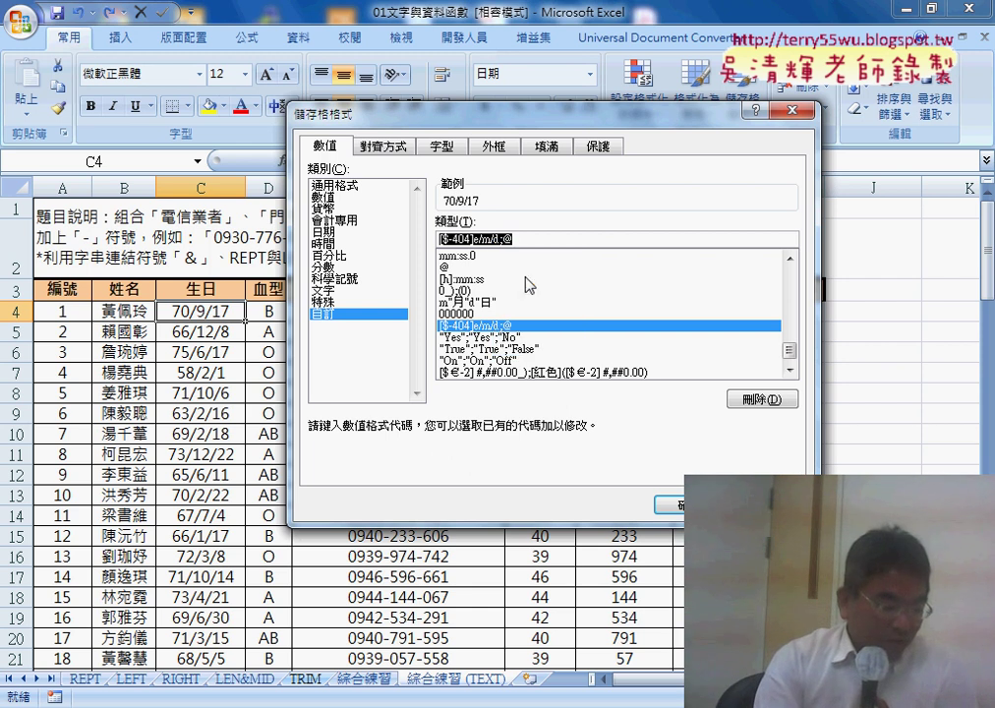
click(668, 504)
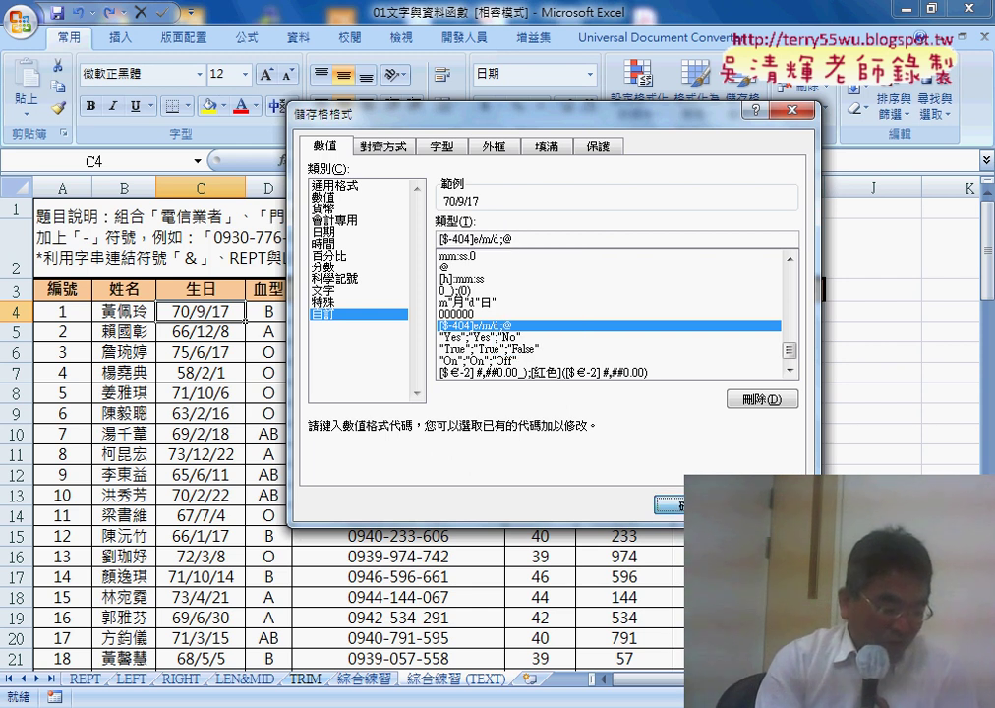
click(818, 311)
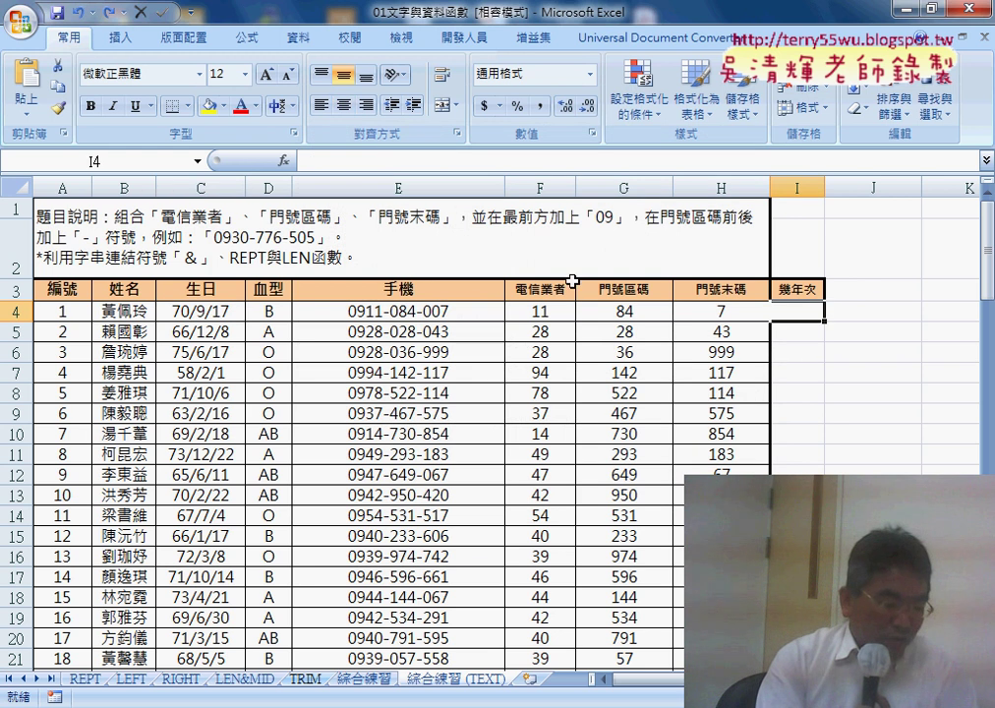
Enter =TEXT(C4,"[$-404]e/m/d;@") in I4 through the function wizard, showing 70/9/17
click(282, 160)
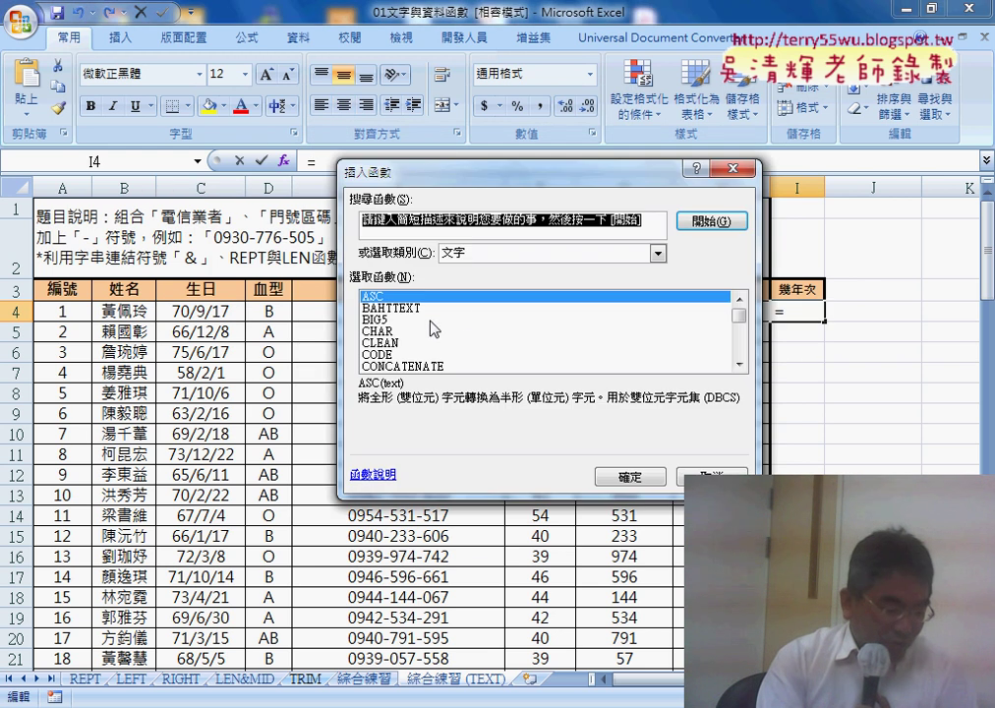
drag(738, 316, 743, 356)
click(657, 253)
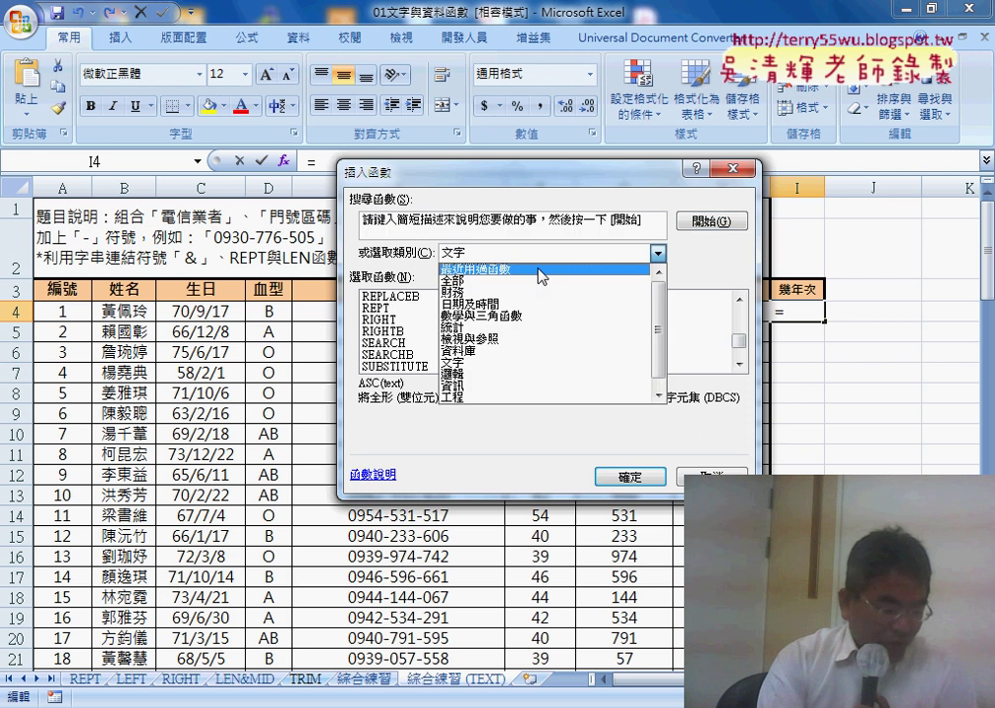
click(540, 265)
double_click(408, 308)
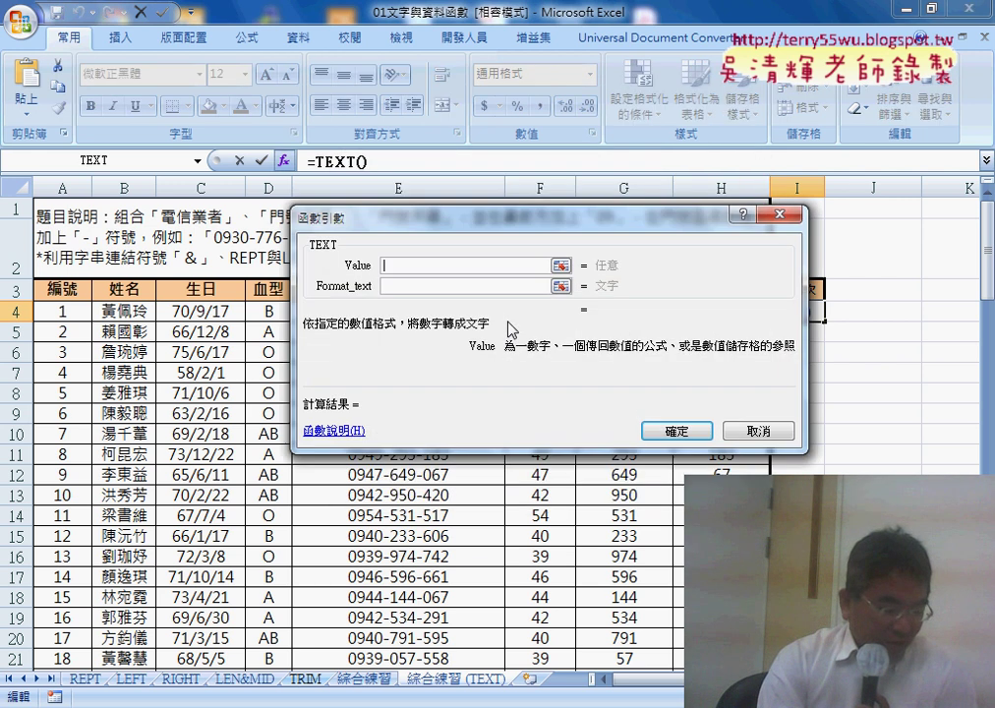
click(224, 315)
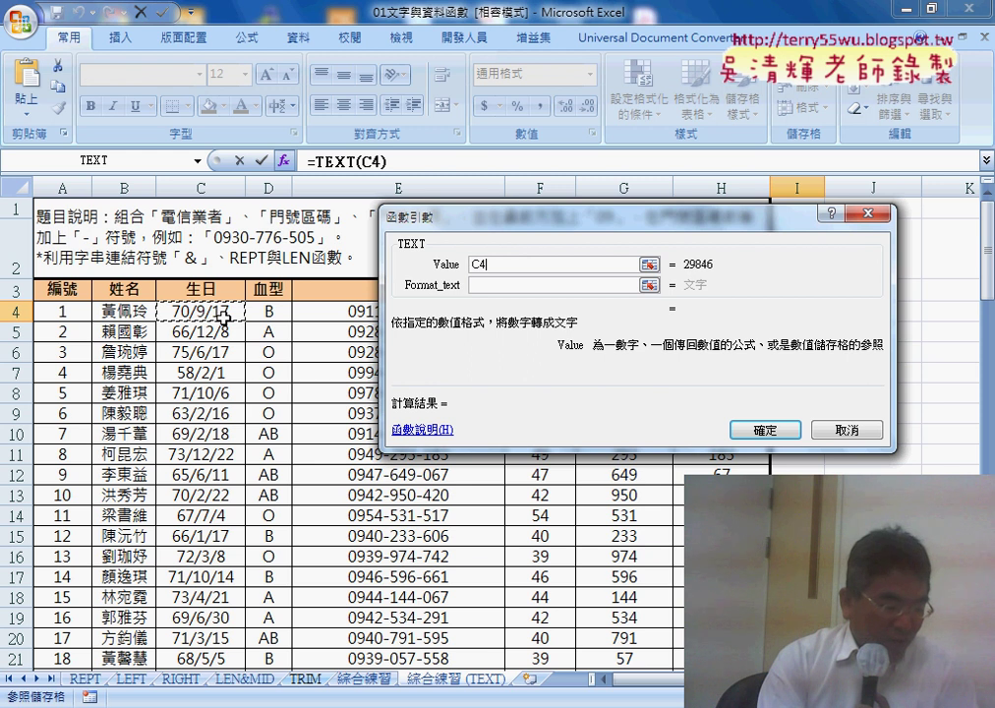
click(485, 285)
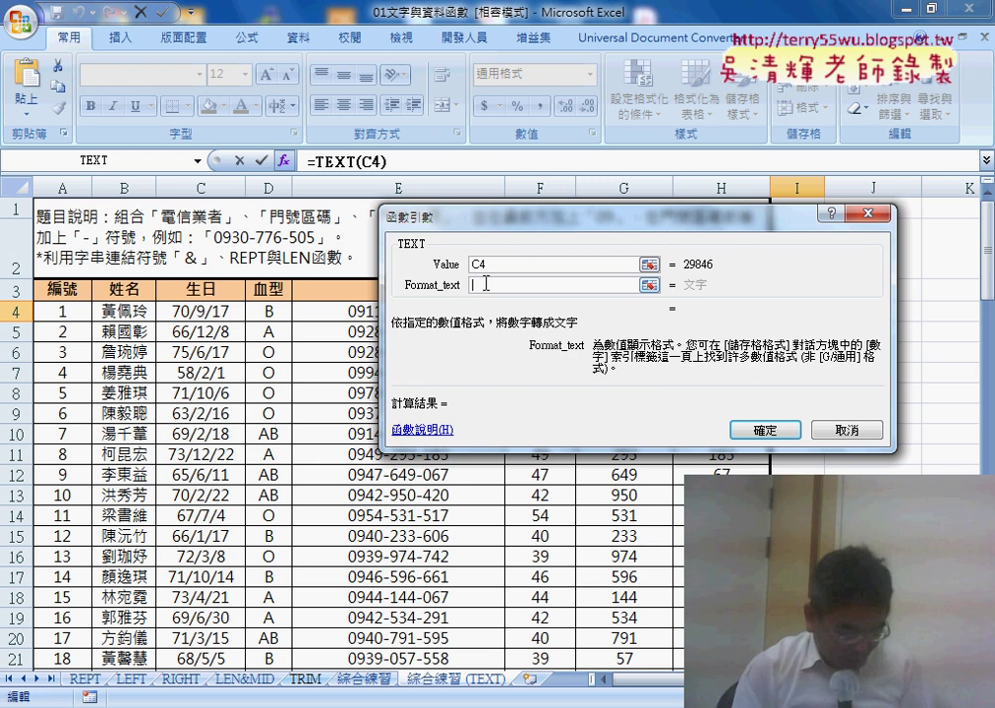
text("")
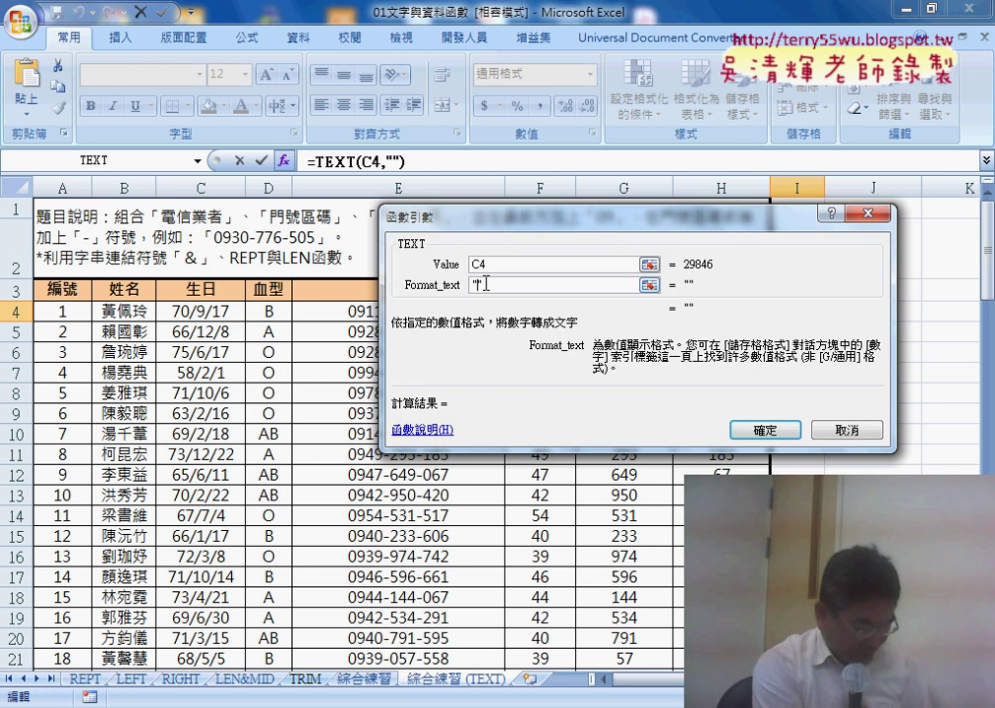
text([$-404]e/m/d;@)
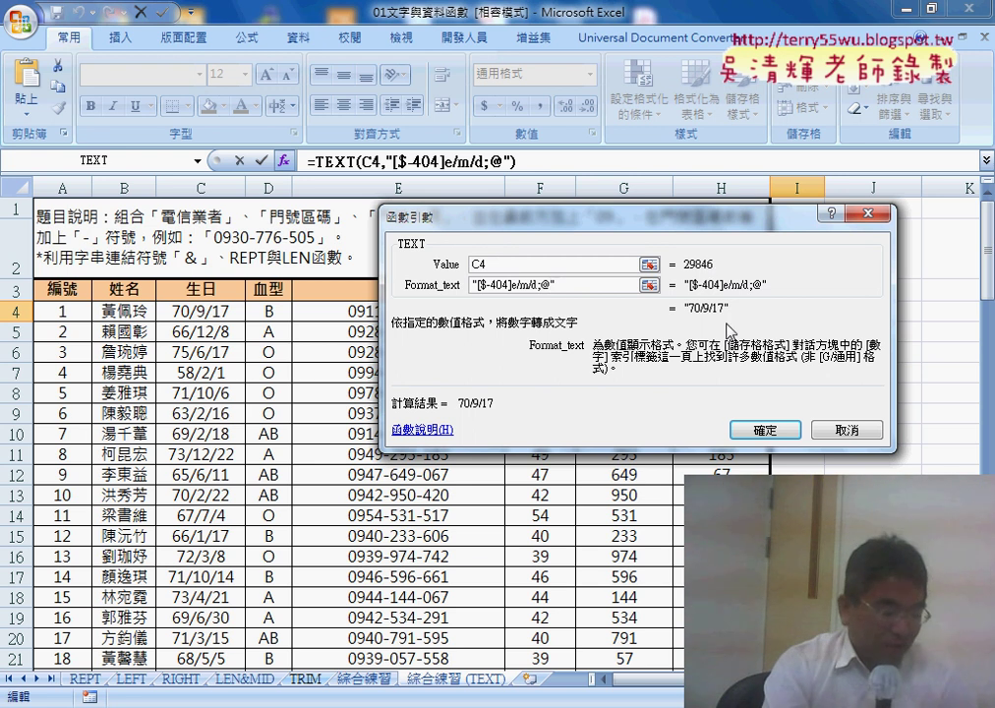
click(766, 432)
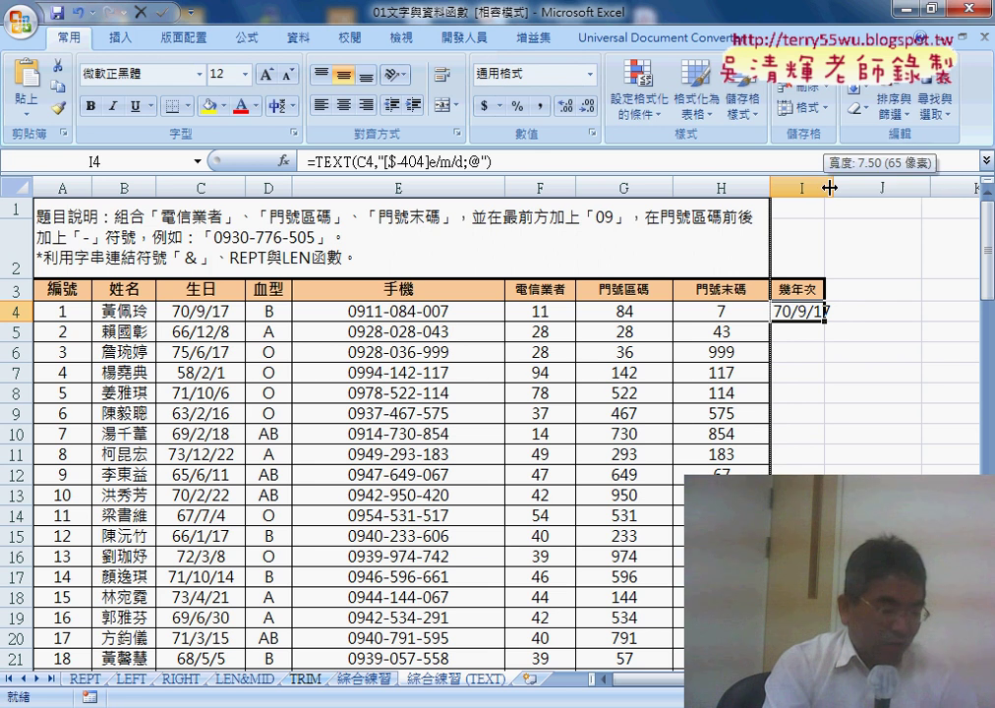
Widen column I to fit 70/9/17 and select the TEXT formula in the formula bar
drag(824, 187, 866, 187)
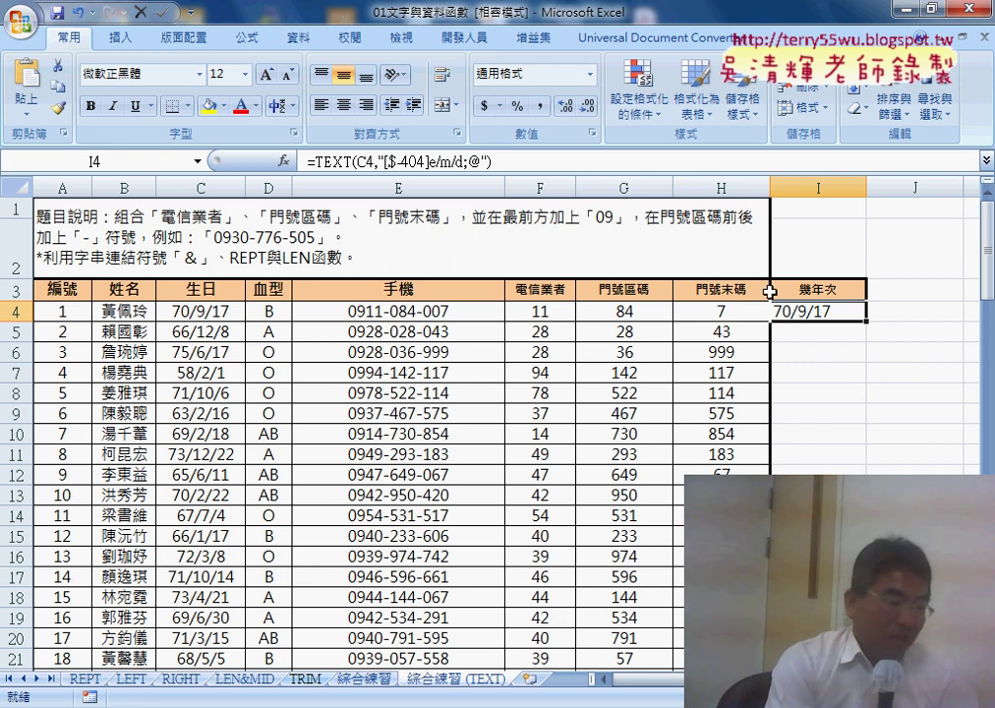
drag(321, 169, 470, 167)
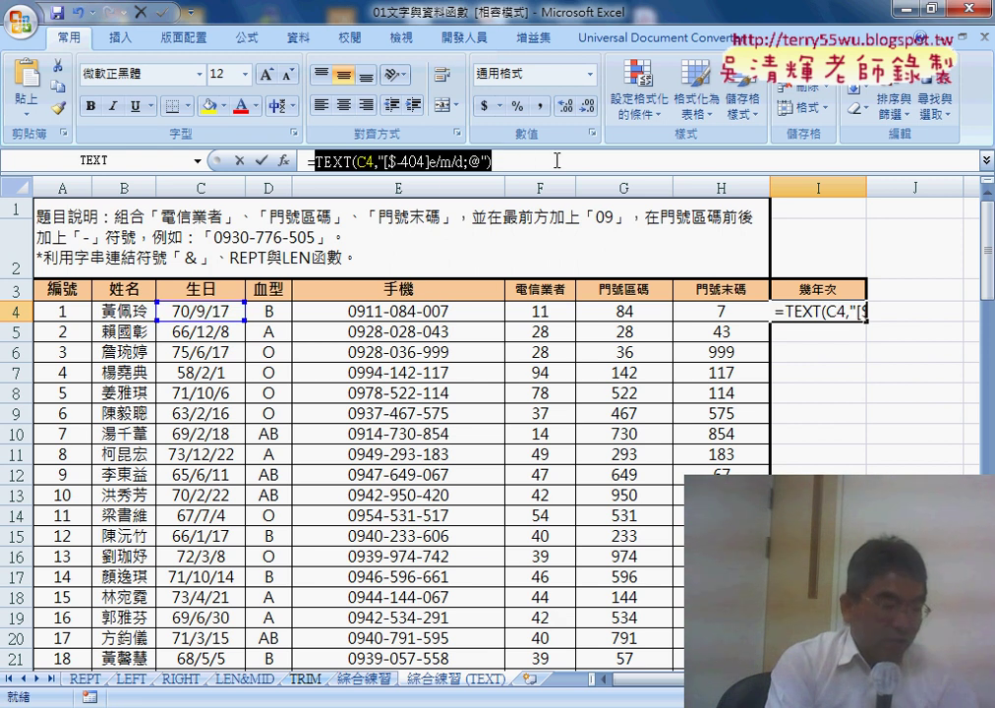
Cut the TEXT formula and wrap it in LEFT with Num_chars 2, giving 70
right_click(470, 174)
click(483, 175)
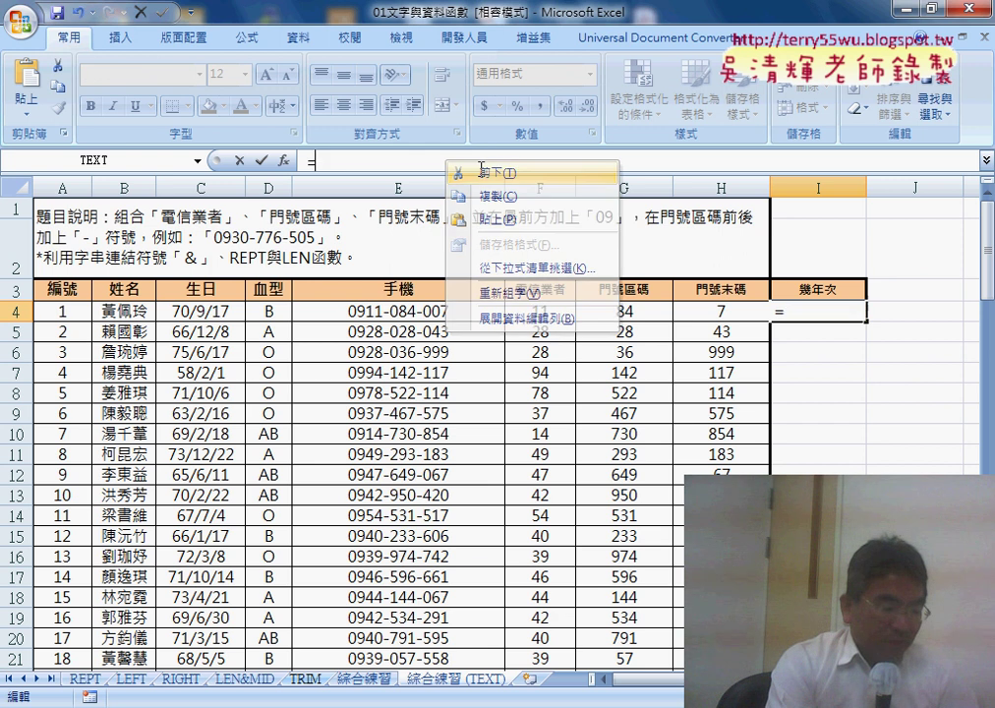
click(285, 160)
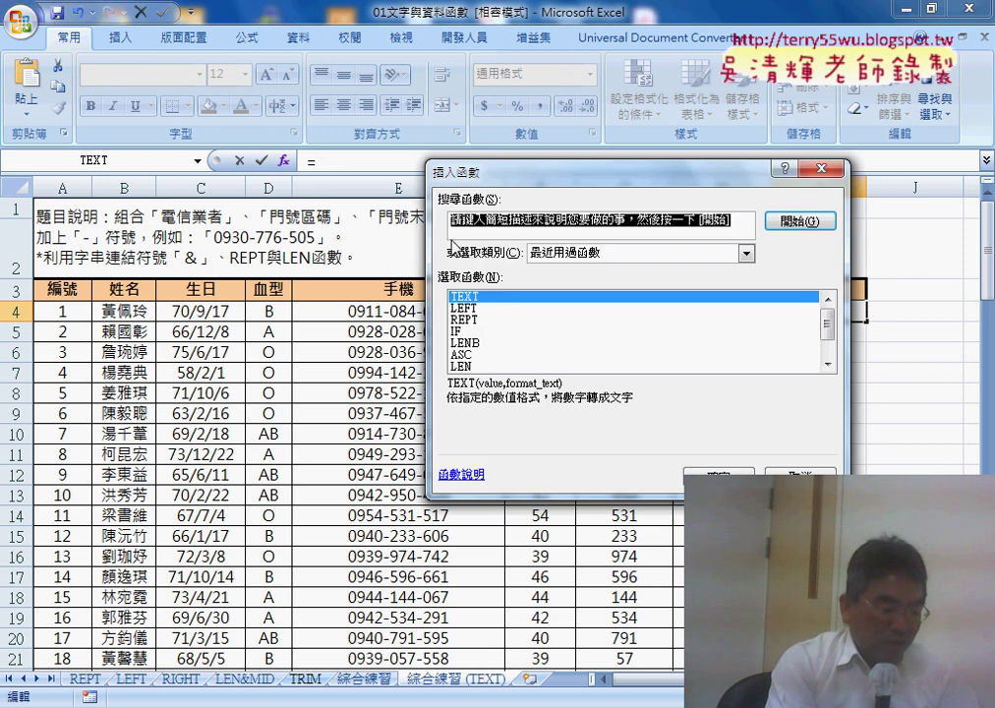
double_click(561, 308)
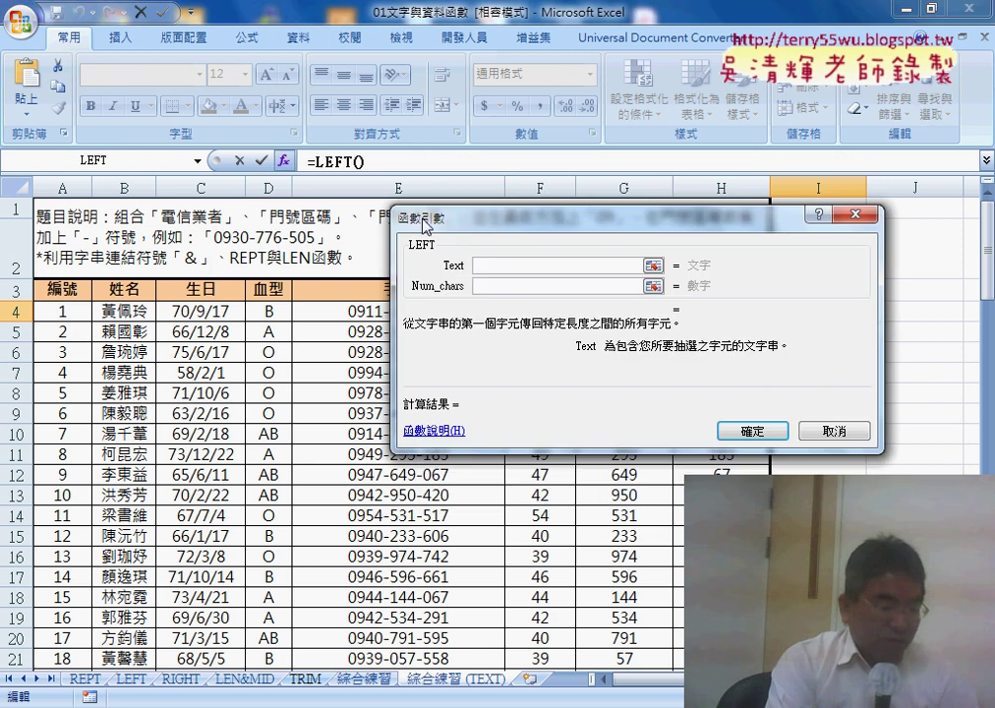
right_click(490, 266)
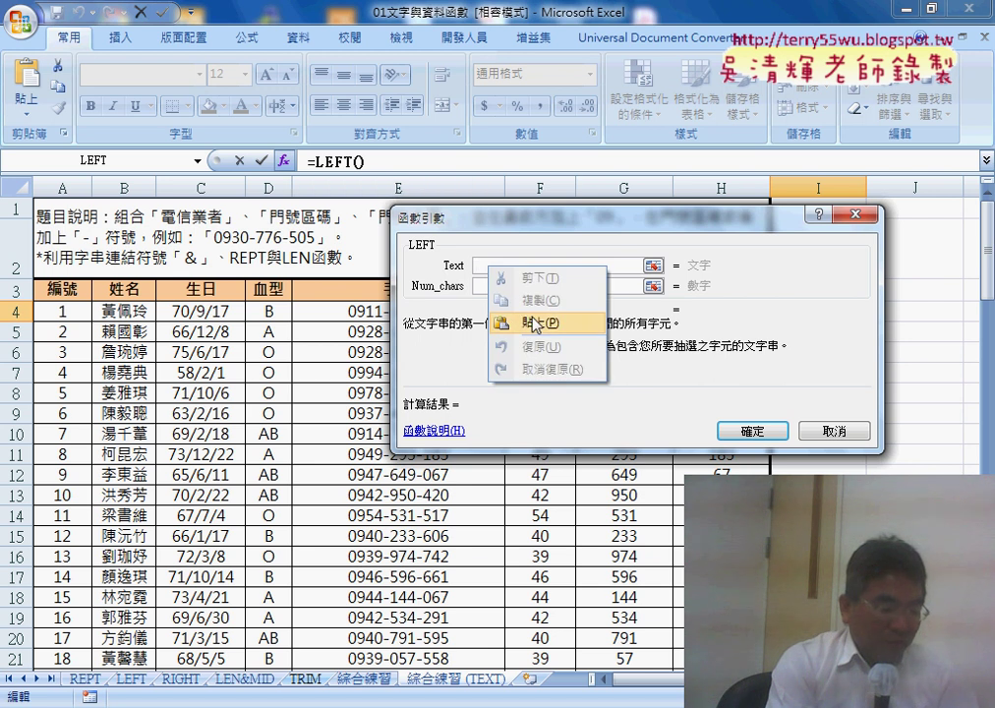
click(531, 323)
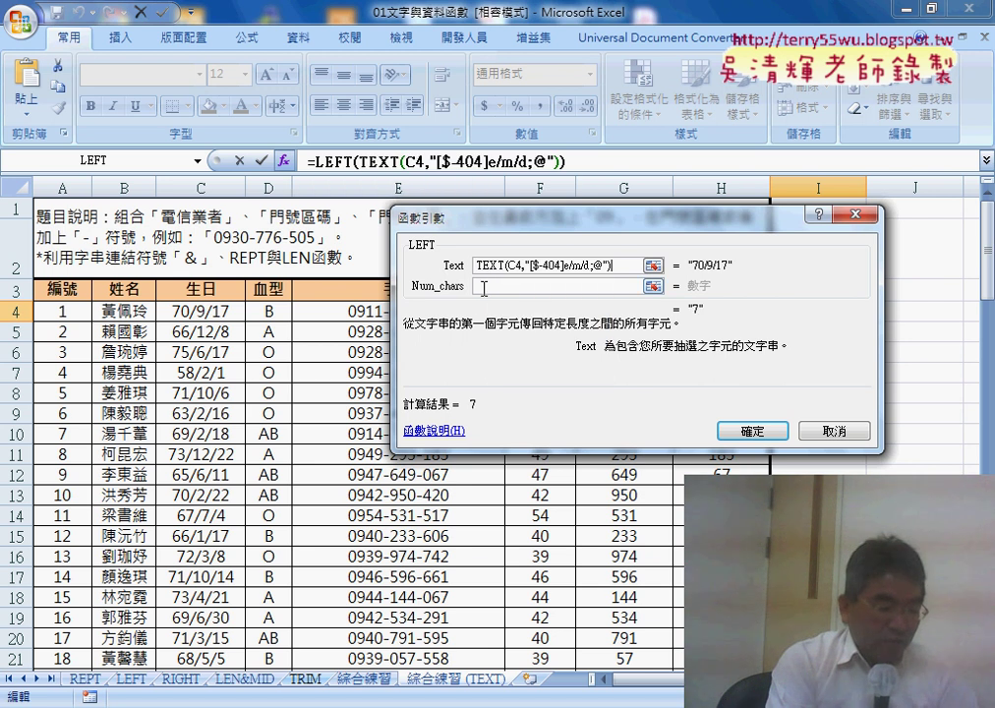
click(488, 286)
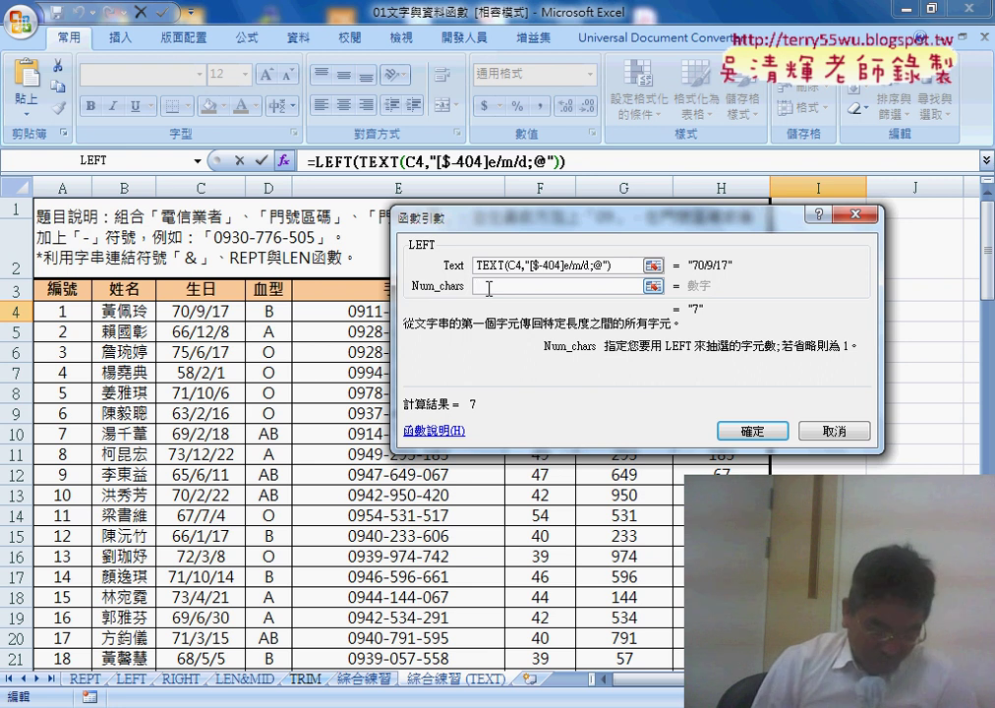
text(2)
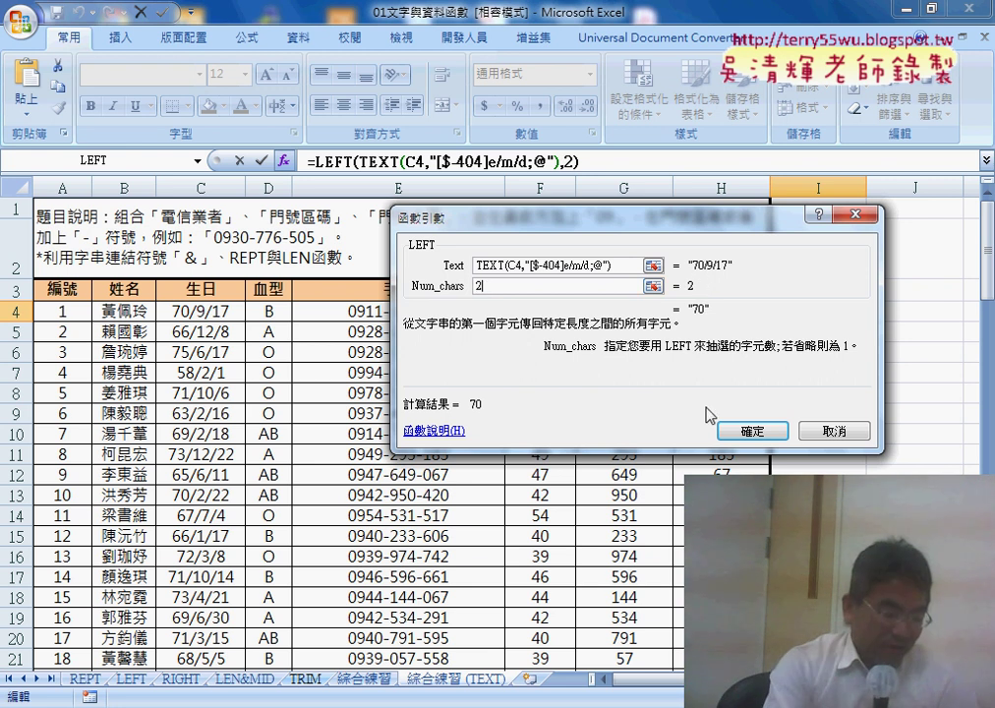
click(753, 432)
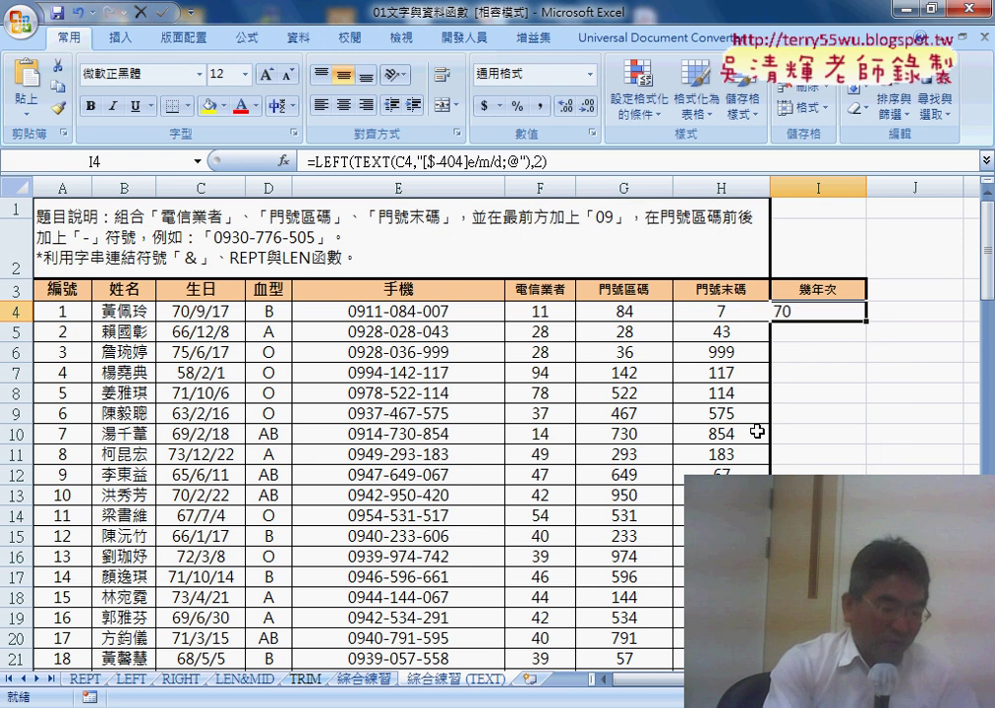
Fill I4's LEFT/TEXT formula down column I with the fill handle, then reselect I4
double_click(868, 322)
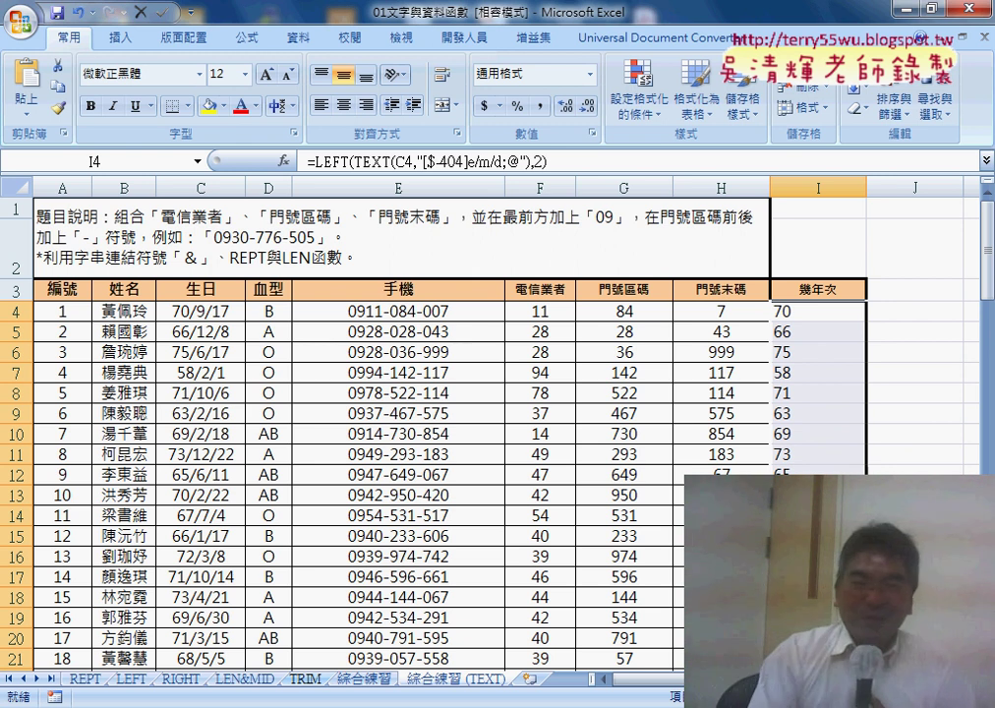
click(815, 310)
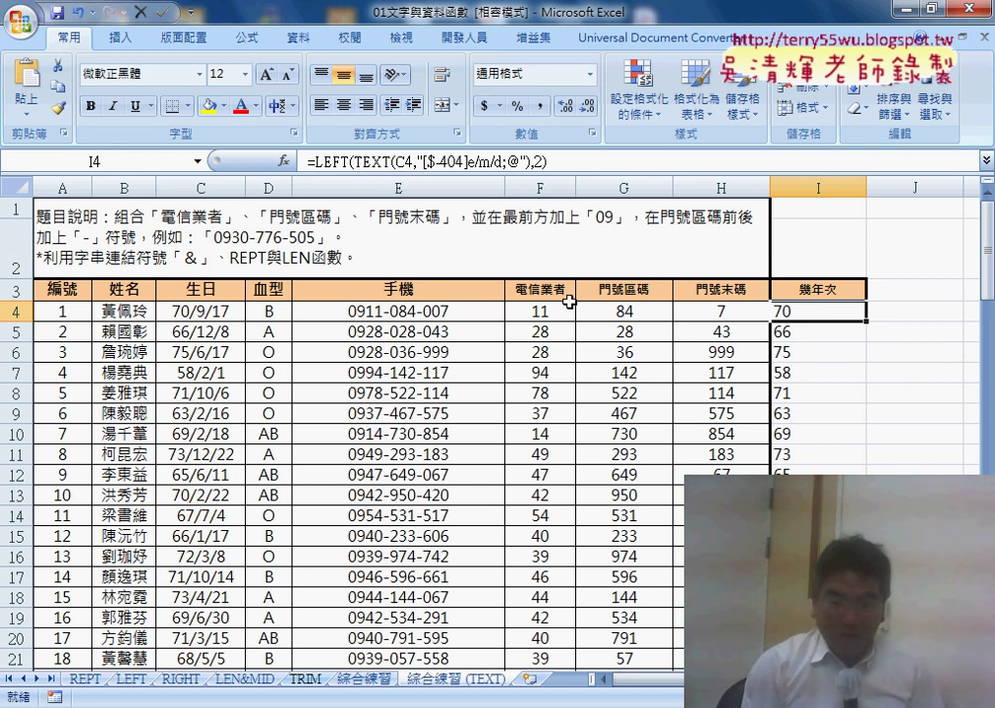
Delete the birth-year results below I4 and open C4's Format Cells dialog
key(ctrl+shift+Down)
key(Delete)
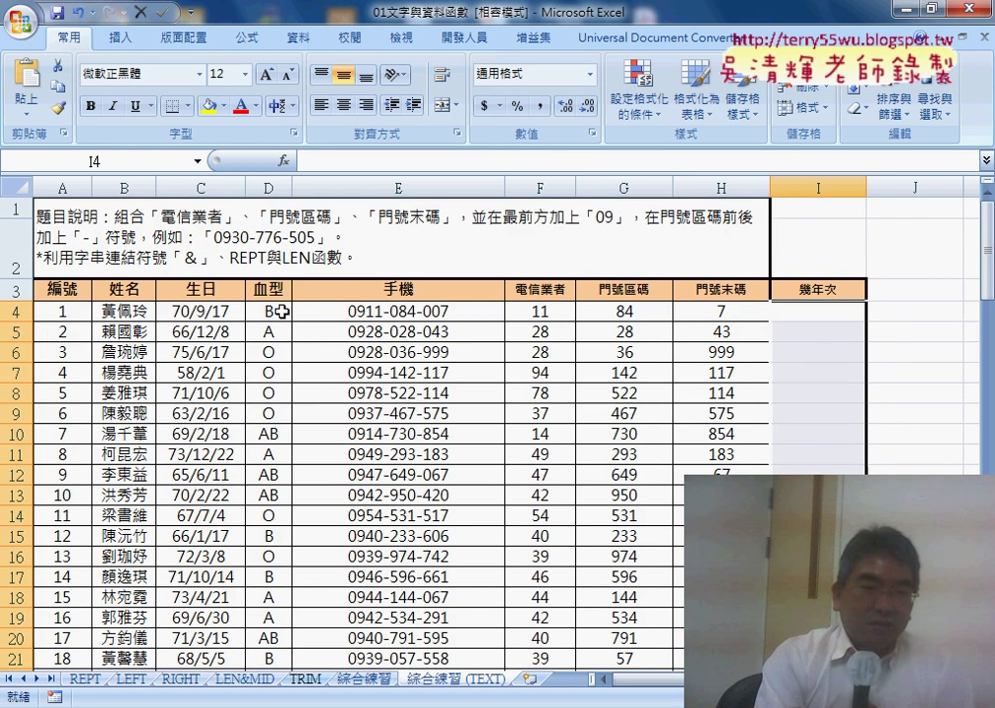
click(213, 312)
right_click(201, 312)
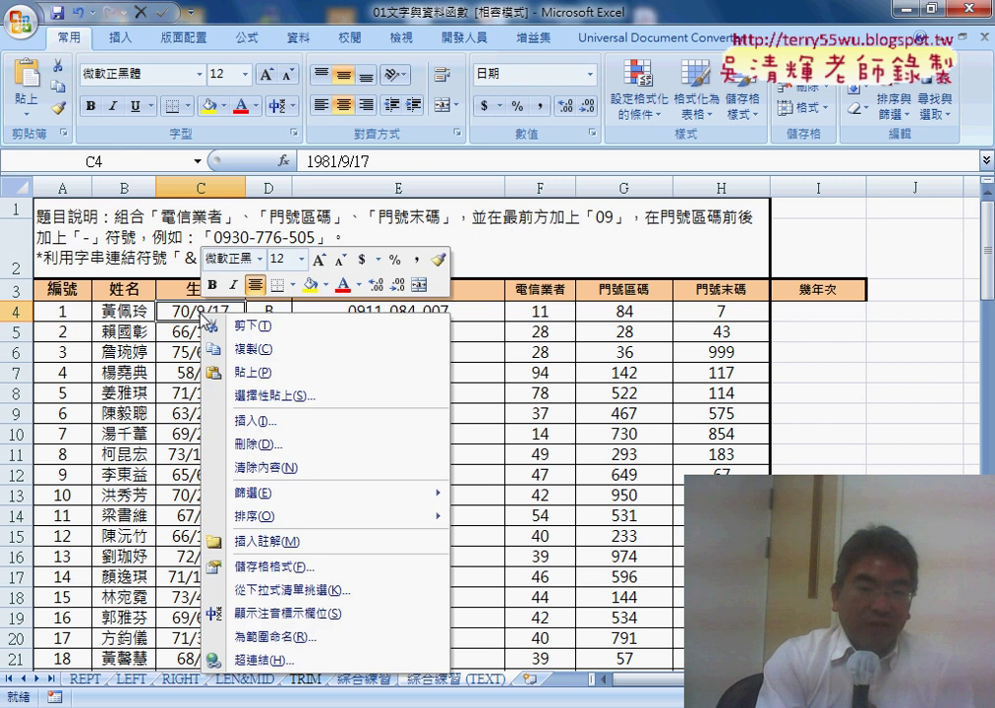
click(281, 570)
Copy the custom date code [$-404]e/m/d;@ and cancel the dialog unchanged
click(63, 498)
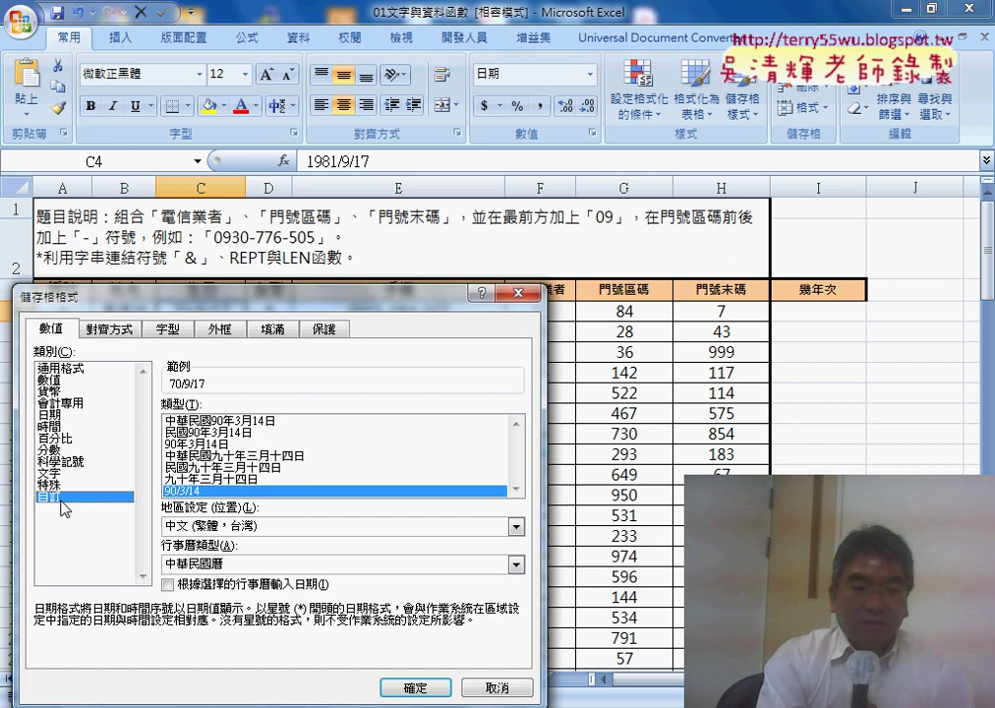
drag(234, 419, 143, 419)
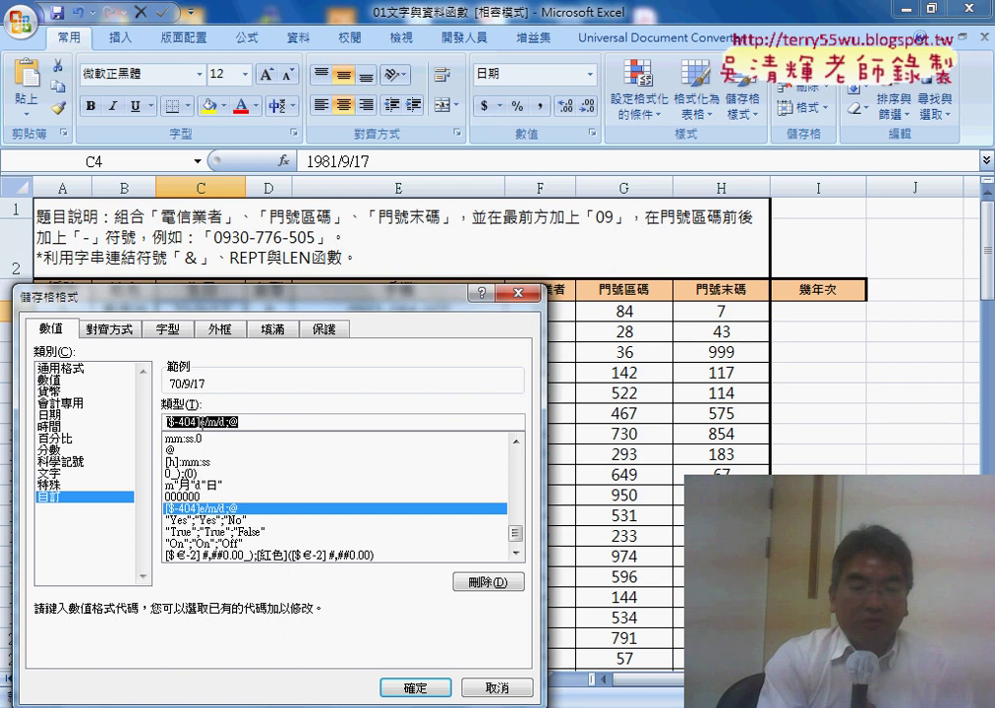
right_click(202, 421)
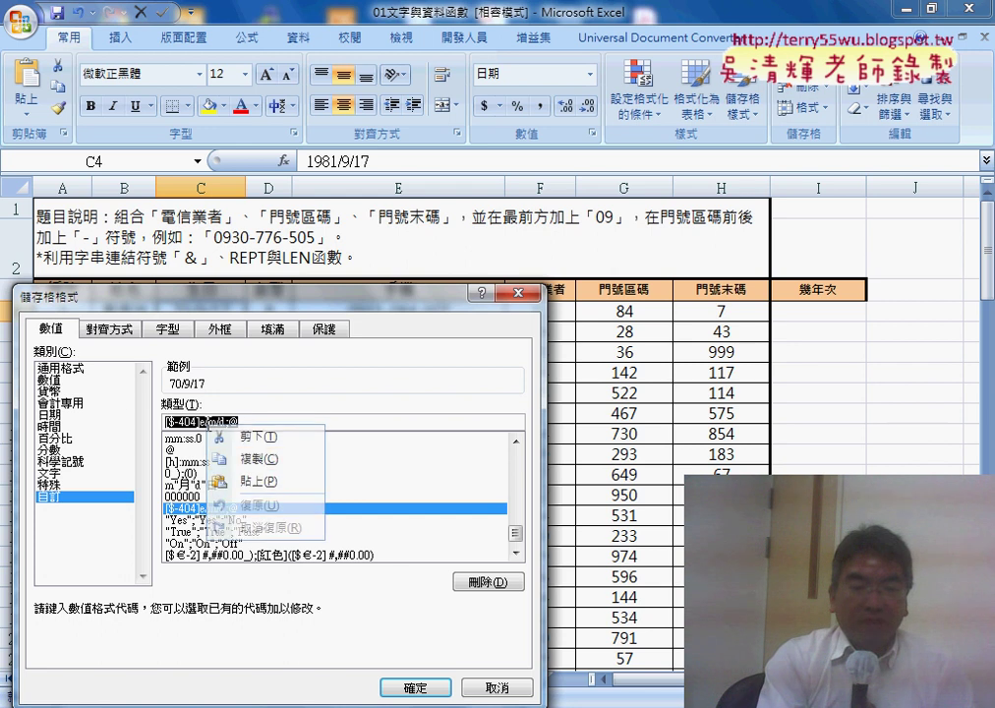
click(247, 459)
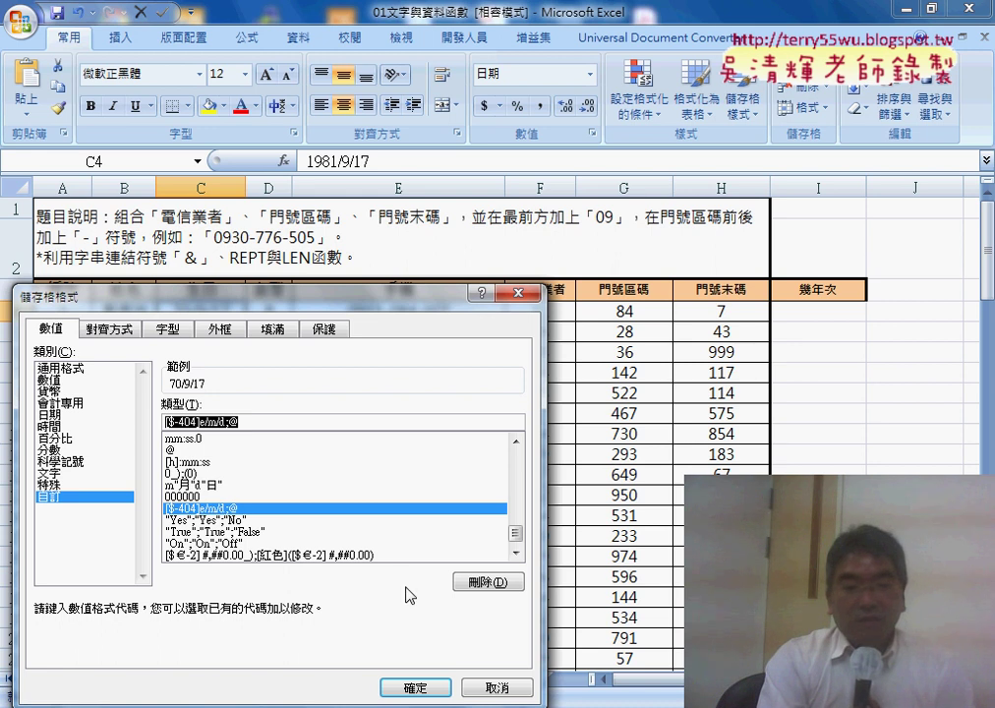
click(501, 688)
click(826, 313)
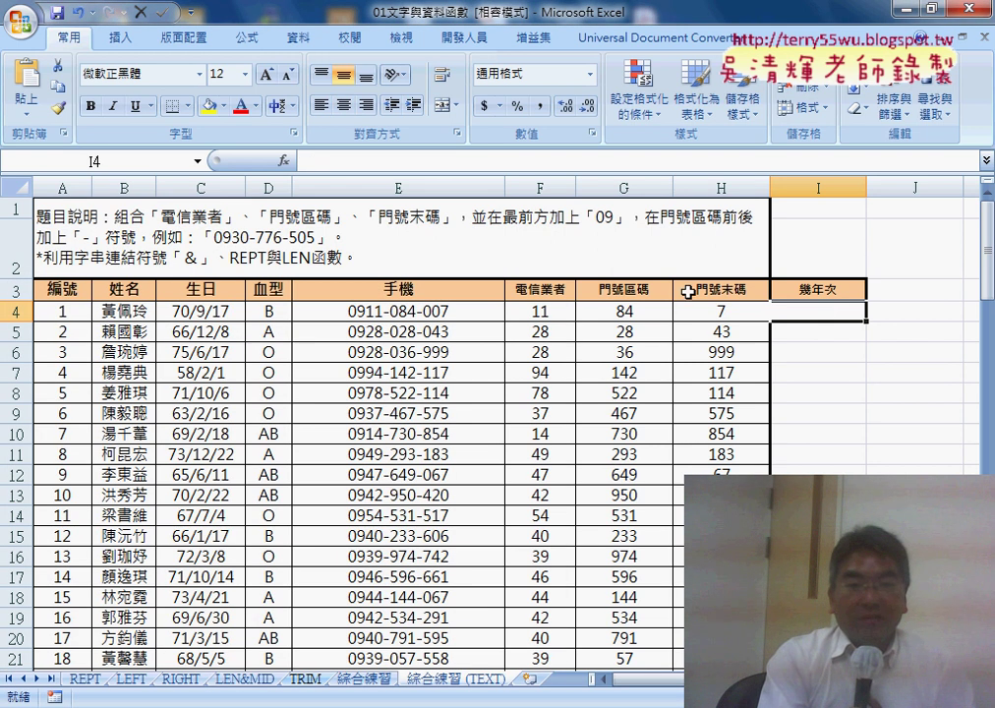
Rebuild =TEXT(C4,"[$-404]e/m/d;@") in I4 and select it in the formula bar
click(284, 160)
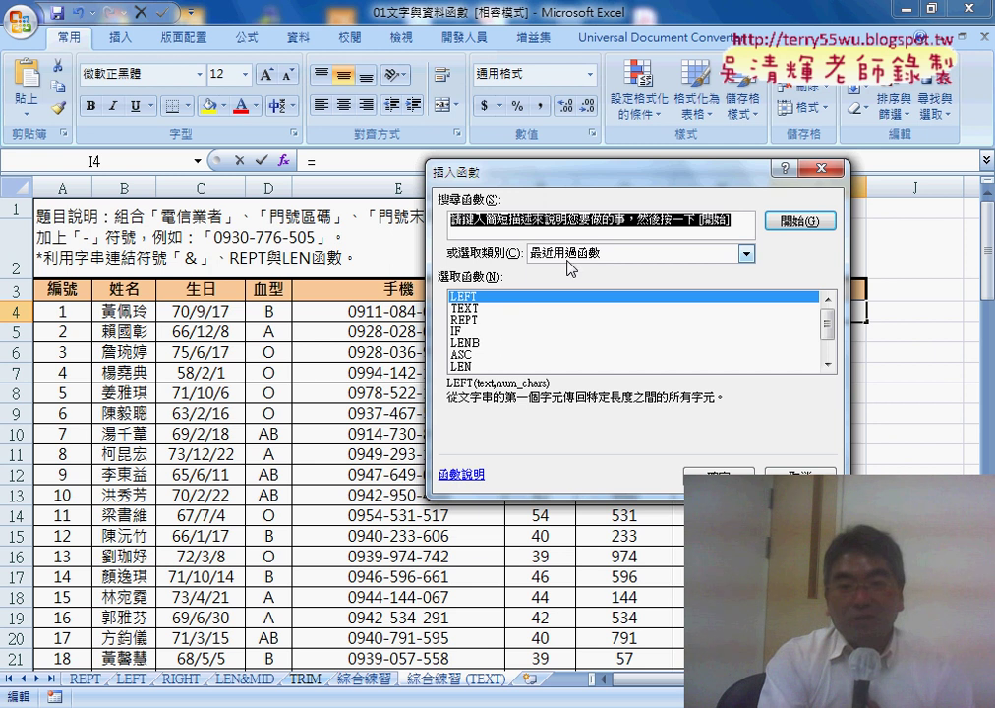
double_click(481, 307)
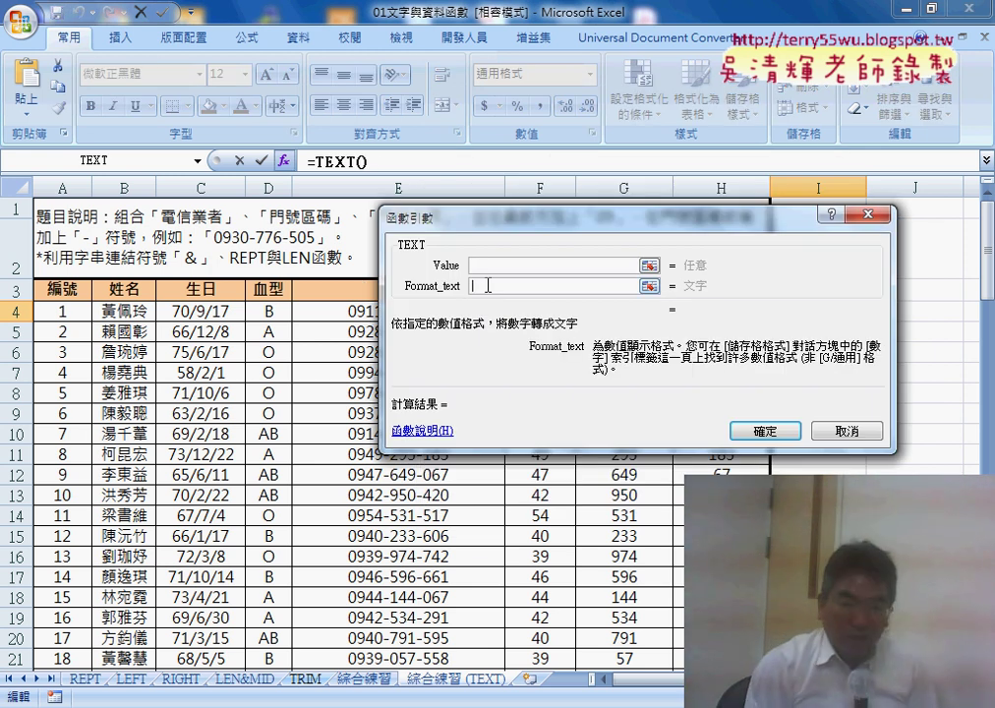
text("")
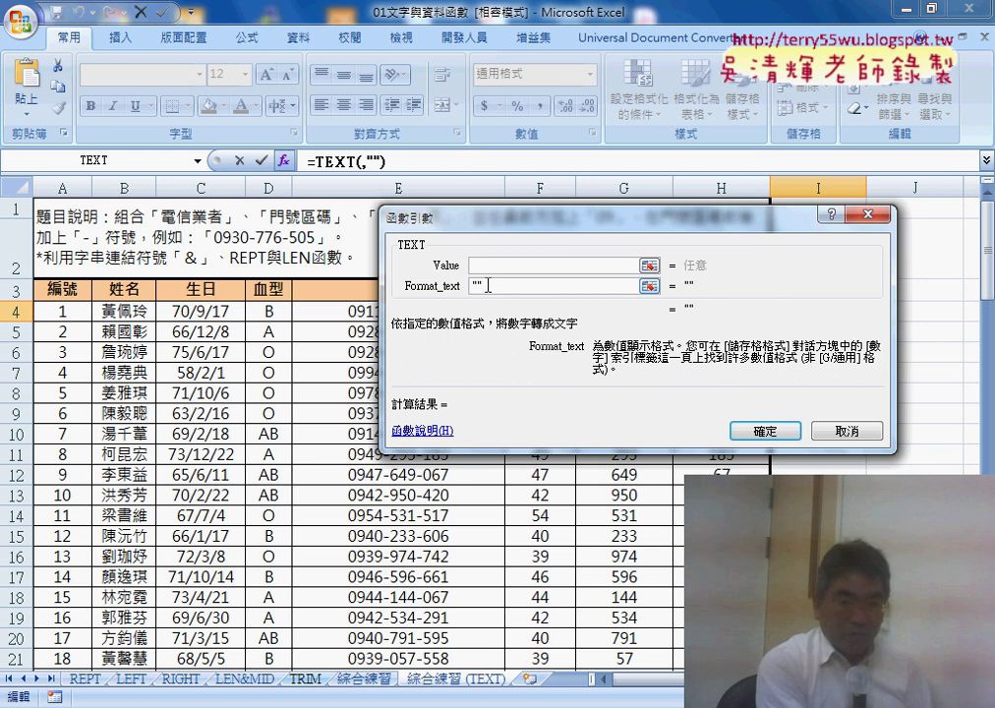
text([$-404]e/m/d;@)
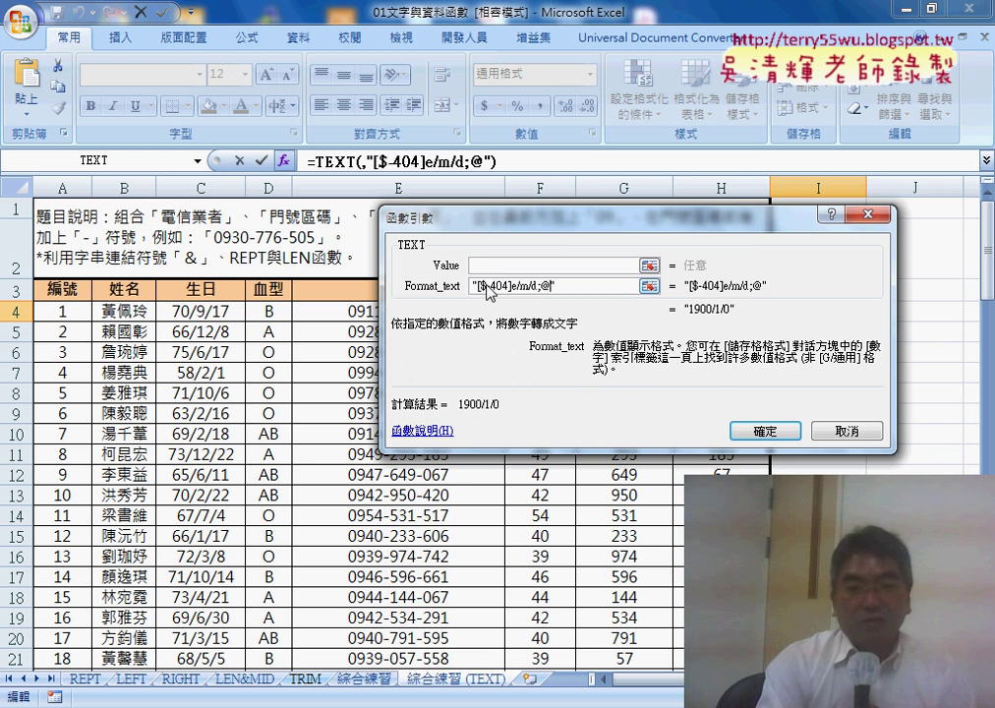
click(491, 267)
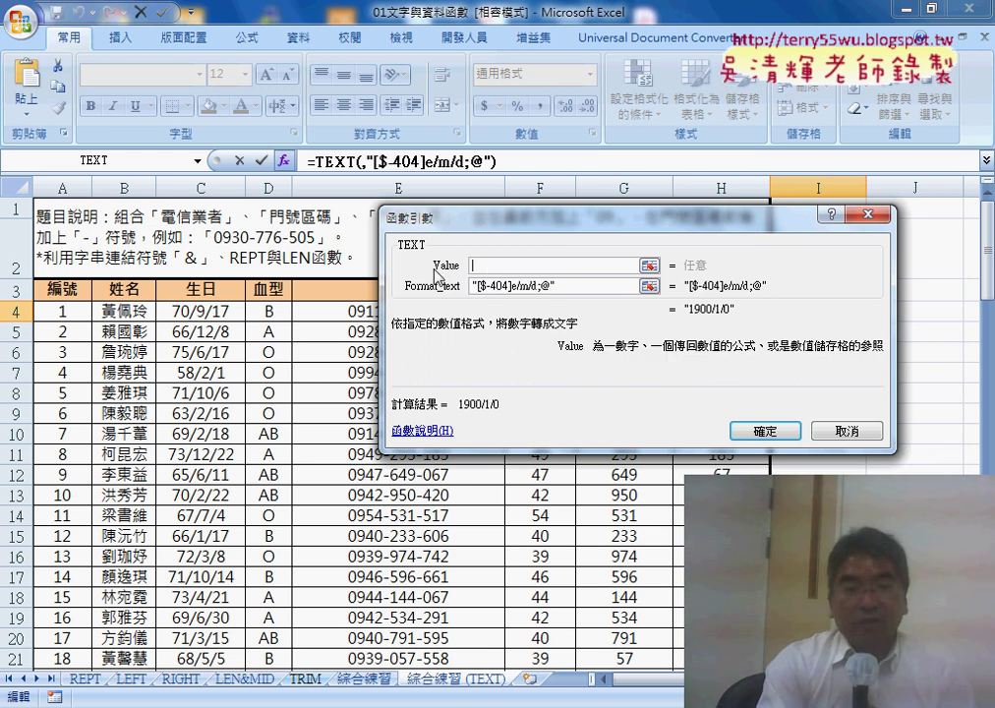
click(210, 310)
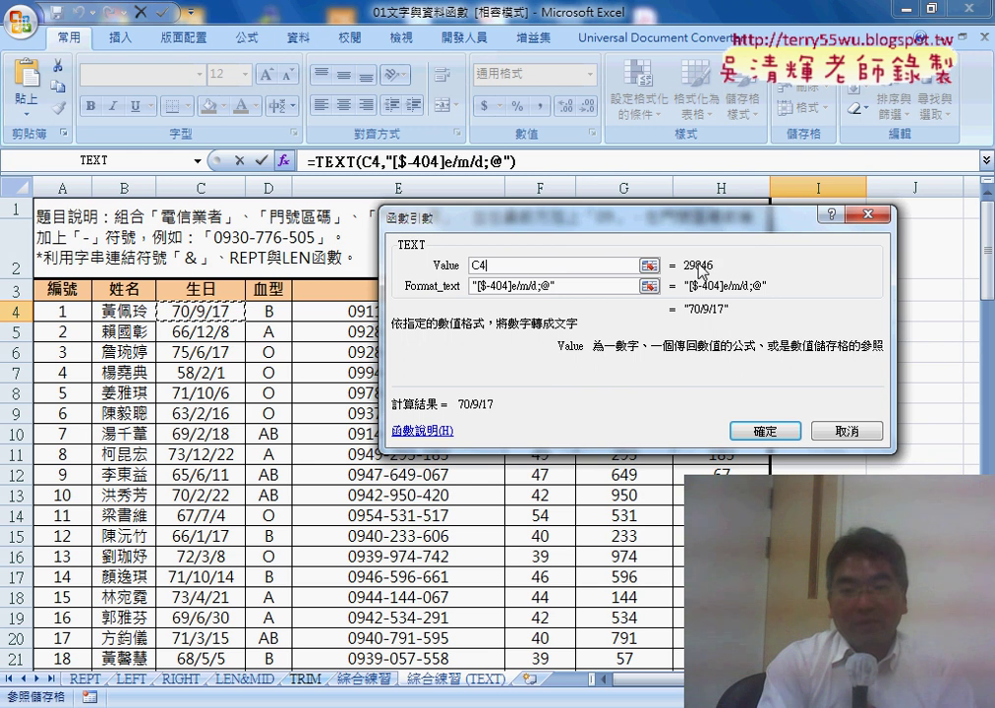
click(759, 430)
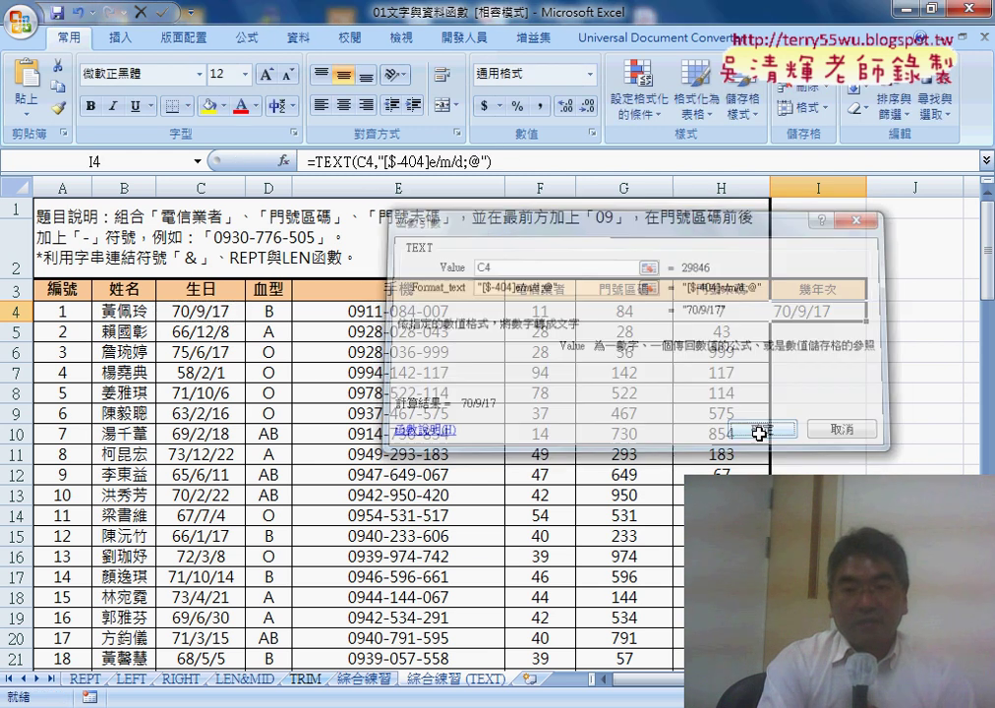
drag(501, 162, 317, 162)
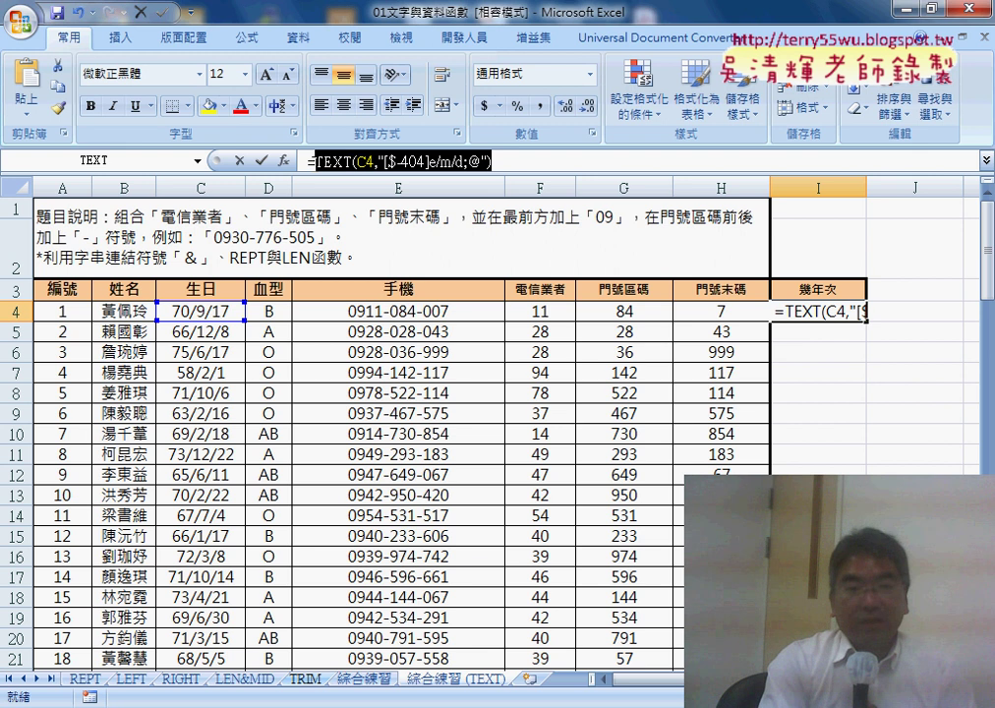
Cut the TEXT formula and nest it in LEFT with Num_chars 2, so I4 shows 70
right_click(346, 163)
click(371, 177)
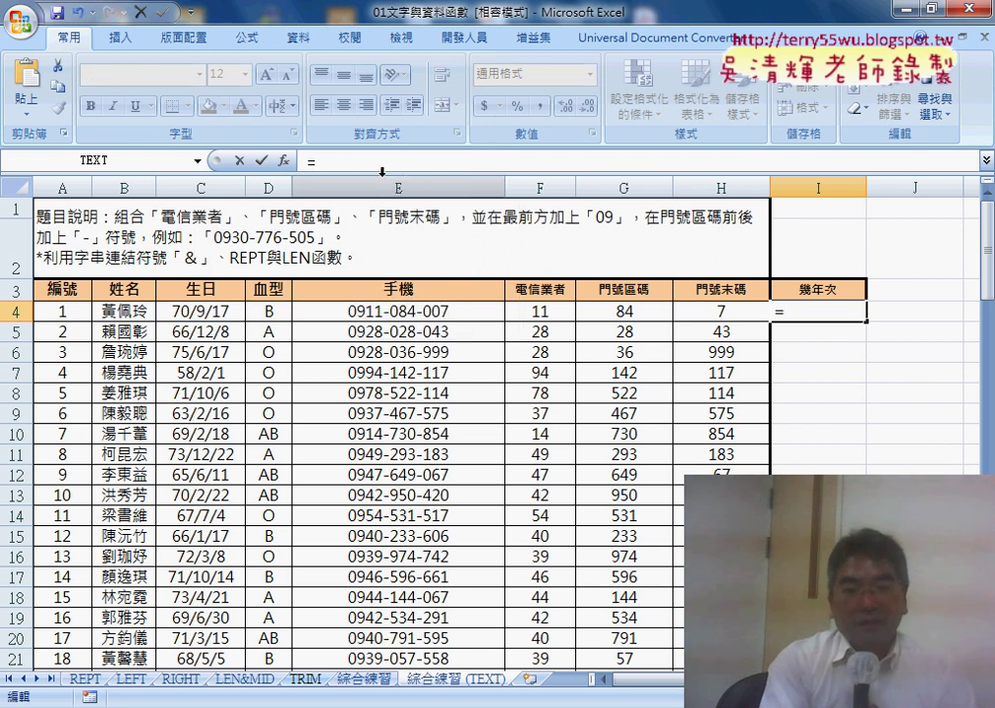
click(284, 160)
double_click(464, 308)
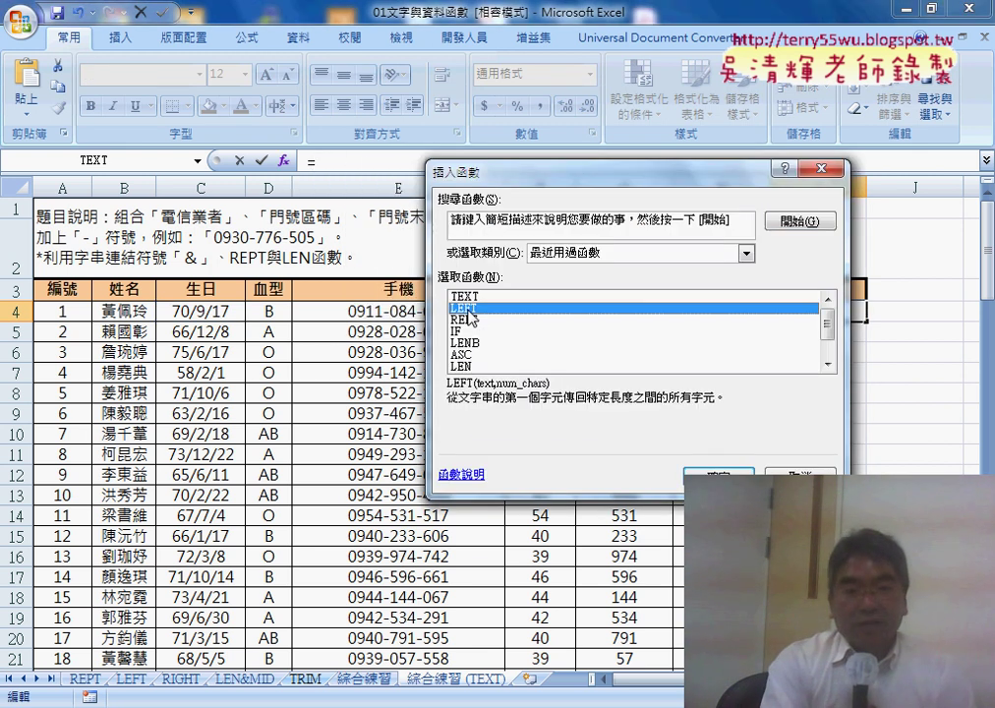
right_click(512, 267)
click(544, 324)
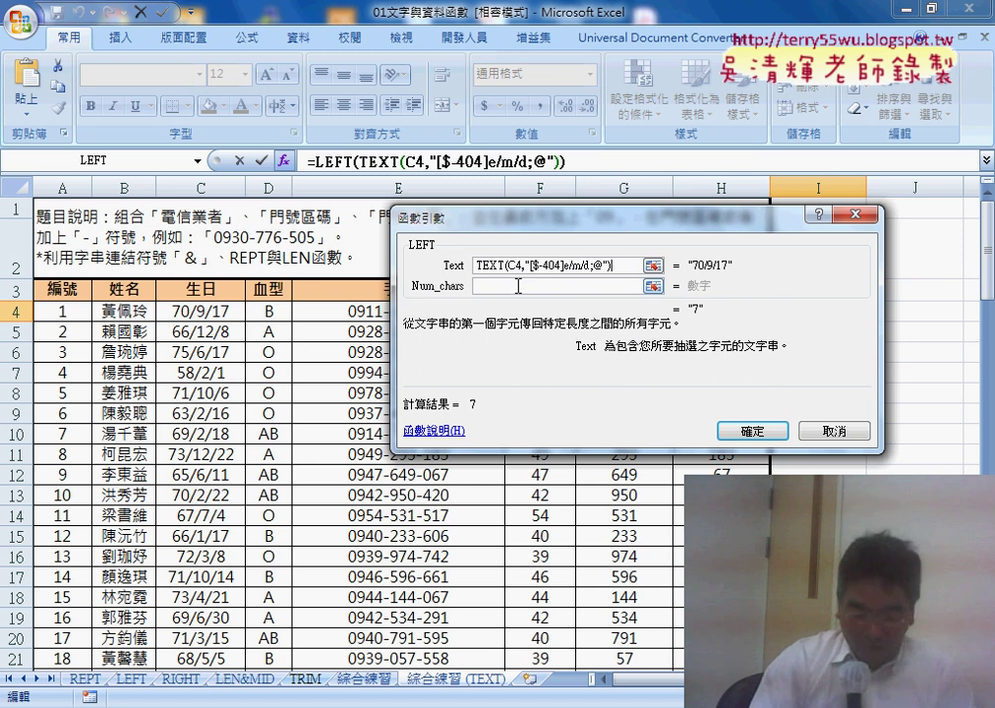
click(518, 286)
text(2)
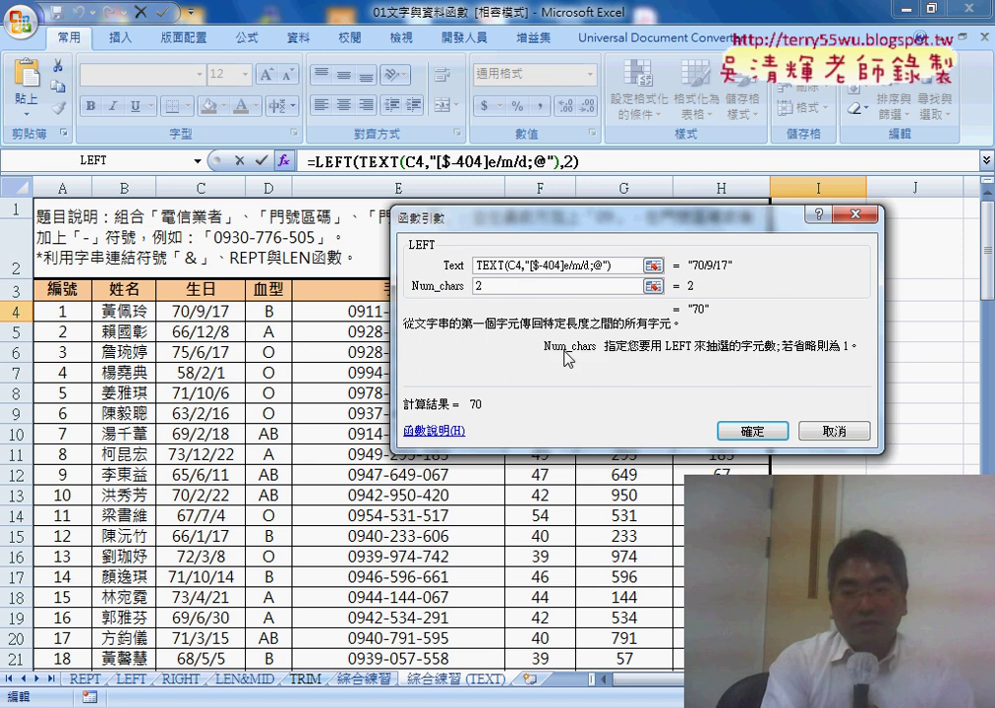
click(747, 432)
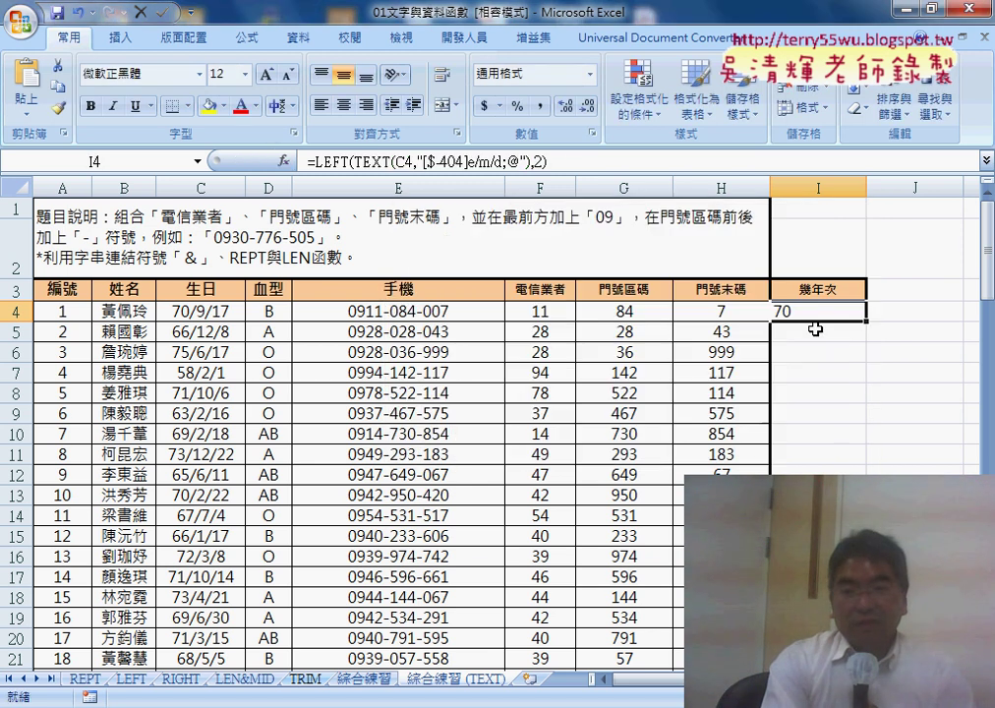
Fill the birth-year formula down column I, autofit the column width, then select E4
double_click(868, 320)
double_click(866, 187)
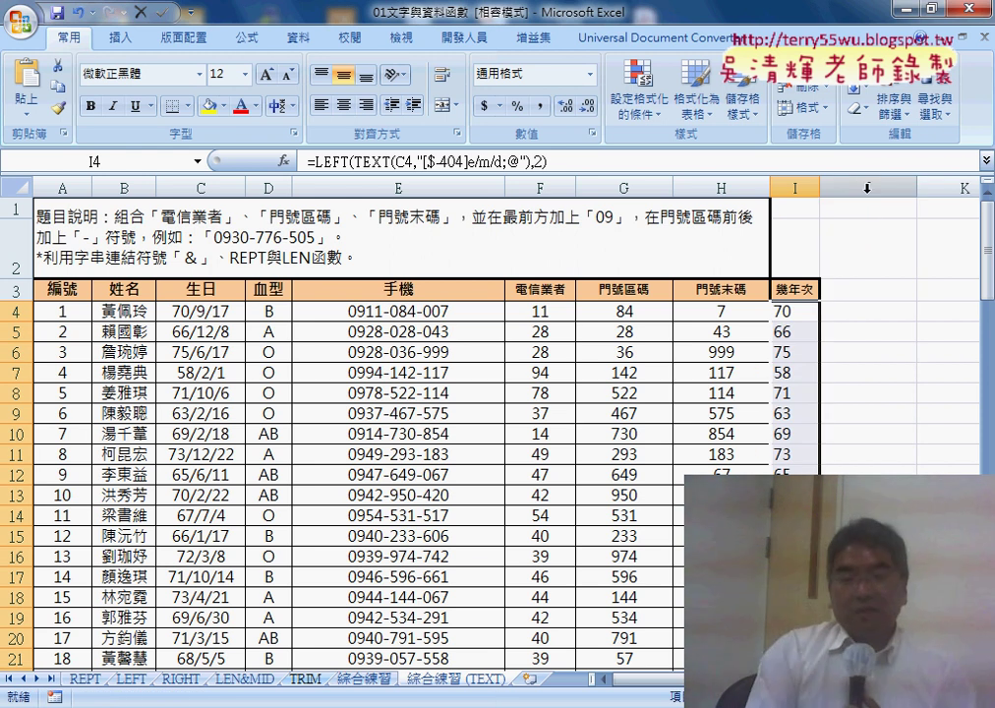
click(789, 313)
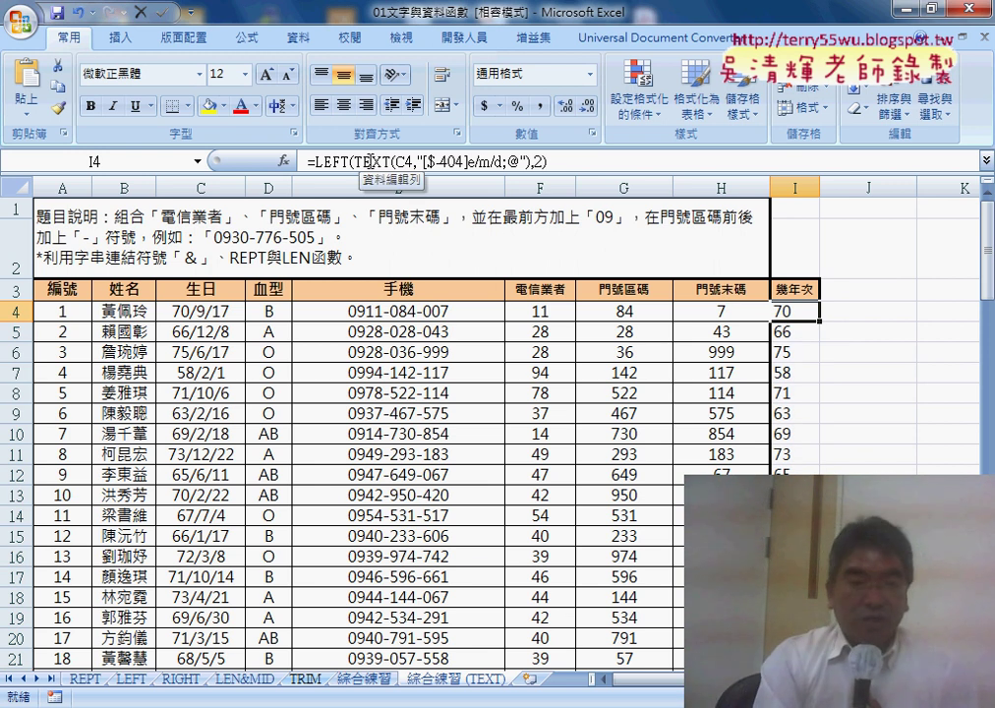
click(434, 312)
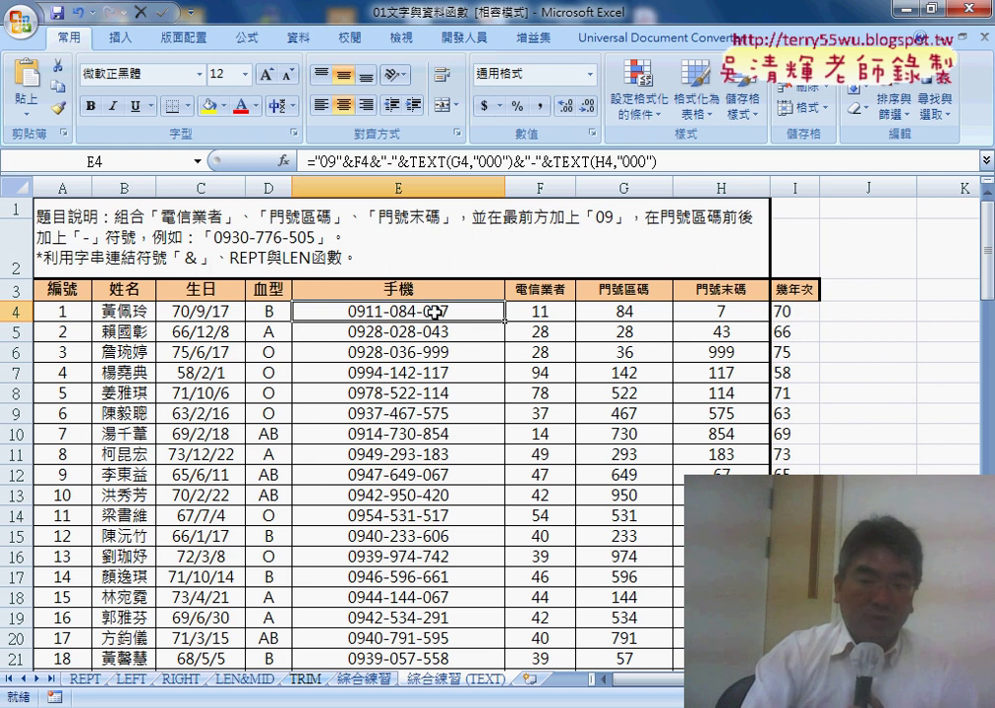